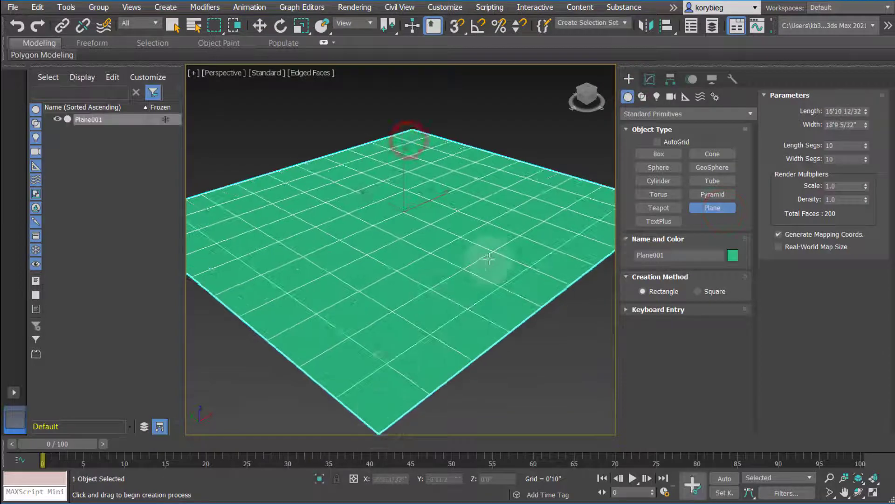
# Add an Edit Poly modifier to the plane and enter its Polygon sub-object level.
pyautogui.keyDown('alt'); pyautogui.moveTo(488, 261); pyautogui.dragTo(481, 296, button='middle'); pyautogui.keyUp('alt')
pyautogui.scroll(-2, 482, 296)
pyautogui.click(650, 79)
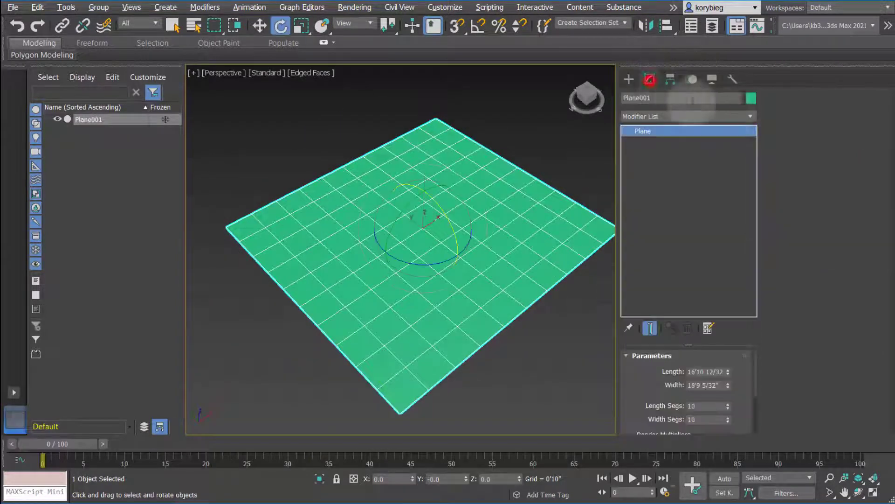
pyautogui.click(750, 116)
pyautogui.scroll(-3, 682, 413)
pyautogui.click(635, 487)
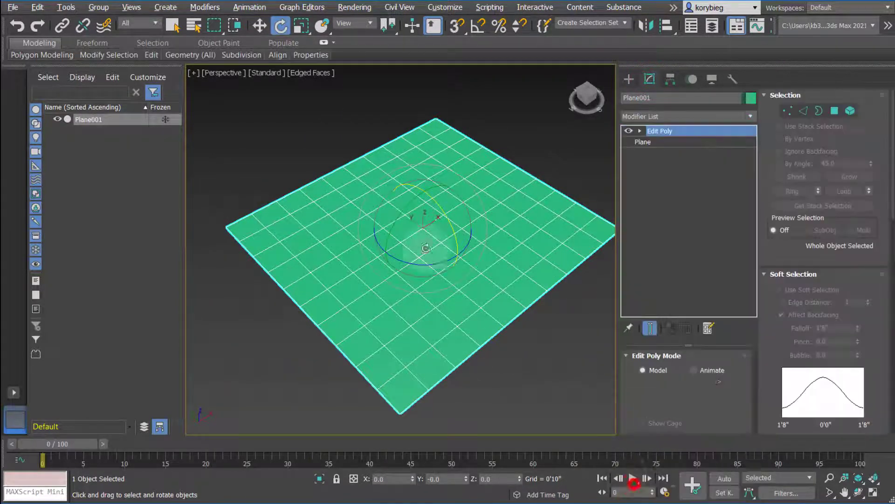
pyautogui.click(664, 174)
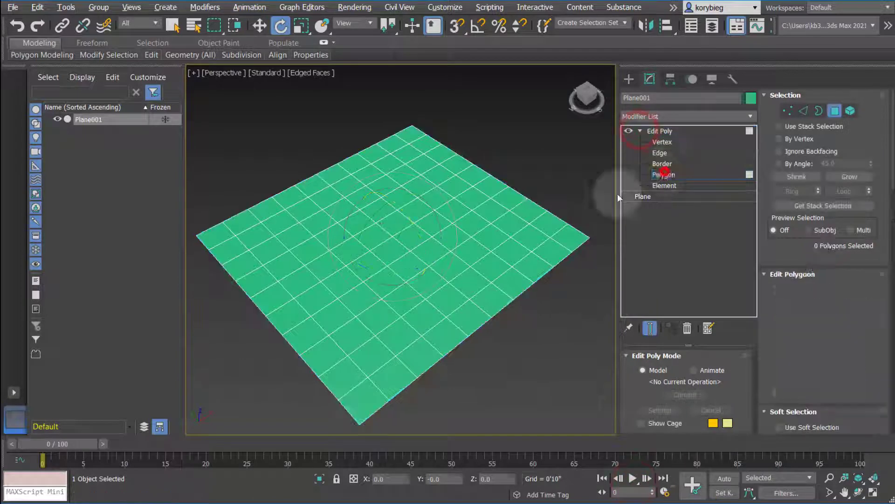
# Select single polygons one at a time at scattered places on the plane.
pyautogui.click(469, 212)
pyautogui.click(375, 231)
pyautogui.click(308, 266)
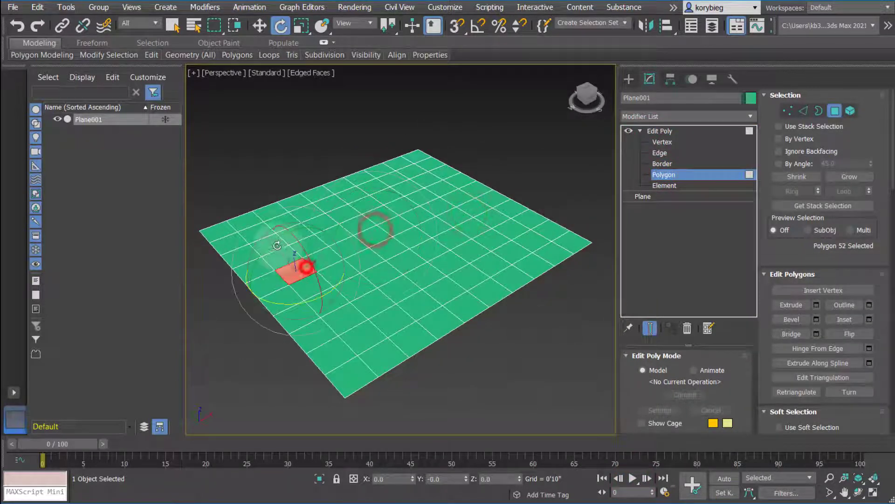
pyautogui.click(264, 244)
pyautogui.click(377, 217)
pyautogui.click(423, 273)
pyautogui.click(351, 290)
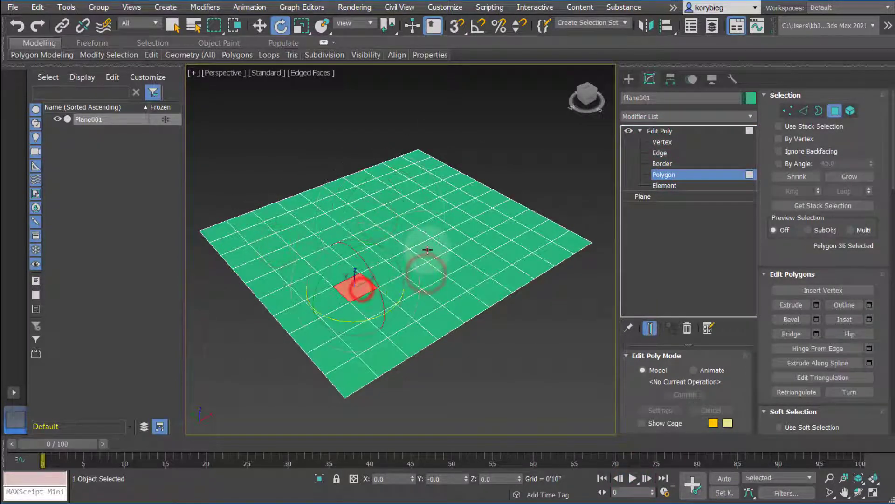
pyautogui.click(429, 250)
# Go to the base Plane level below Edit Poly and set its length segments to 9.
pyautogui.click(664, 197)
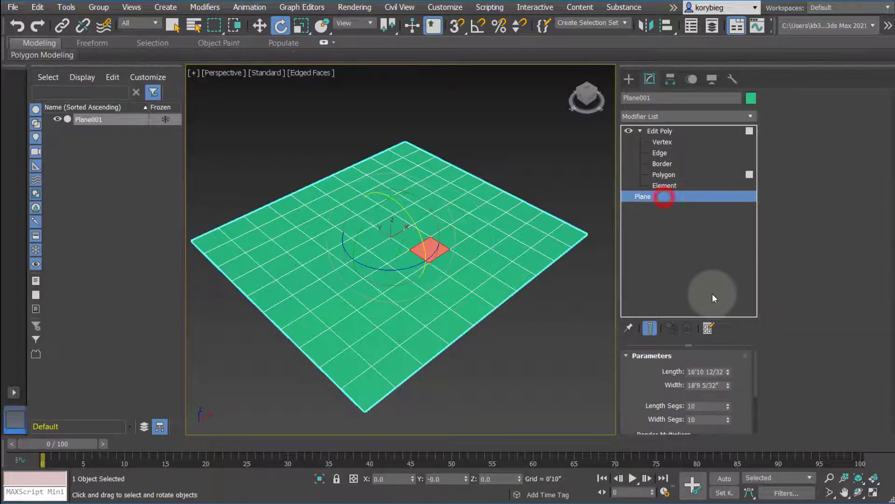
pyautogui.moveTo(655, 380); pyautogui.dragTo(651, 339)
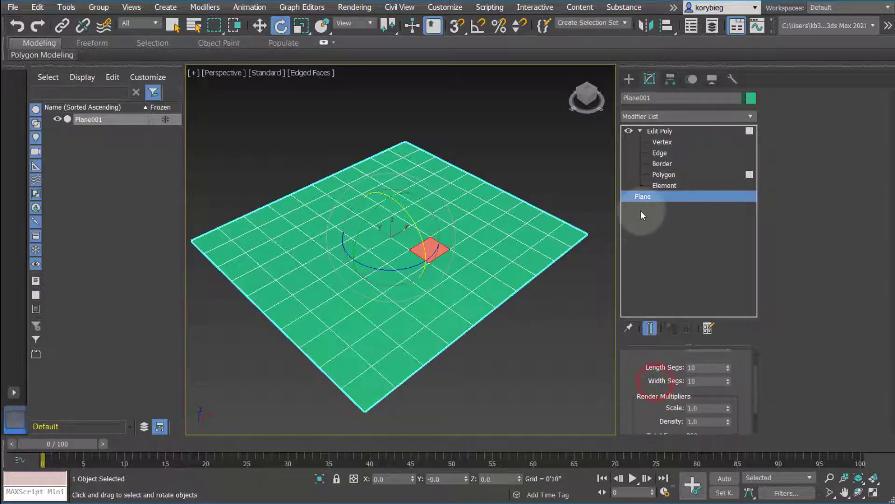
pyautogui.click(728, 369)
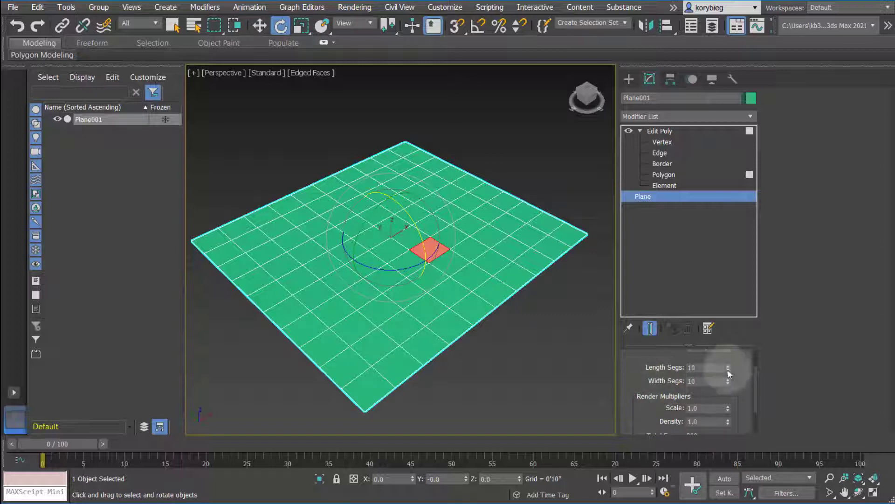
pyautogui.moveTo(726, 366); pyautogui.dragTo(726, 367)
# Return to the Edit Poly polygon level and select one polygon in the left half of the plane.
pyautogui.click(664, 174)
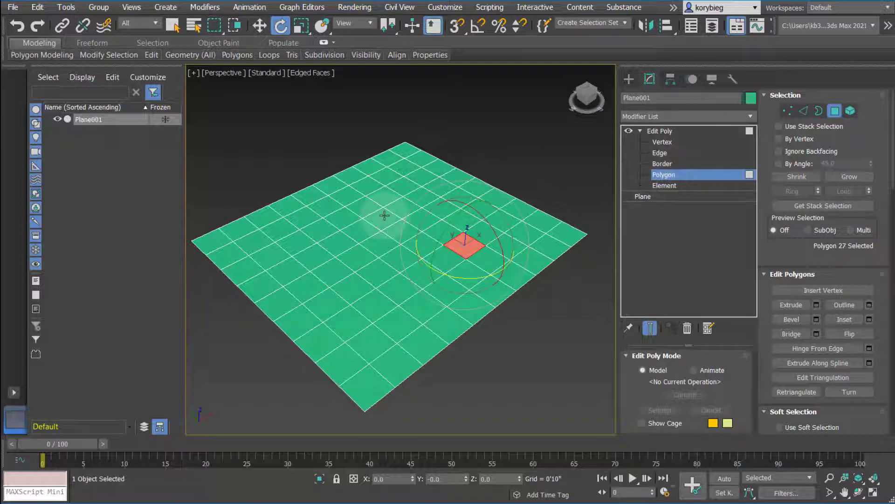
pyautogui.click(333, 239)
pyautogui.keyDown('alt'); pyautogui.moveTo(447, 269); pyautogui.dragTo(432, 282, button='middle'); pyautogui.keyUp('alt')
pyautogui.keyDown('alt'); pyautogui.moveTo(428, 242); pyautogui.dragTo(340, 250, button='middle'); pyautogui.keyUp('alt')
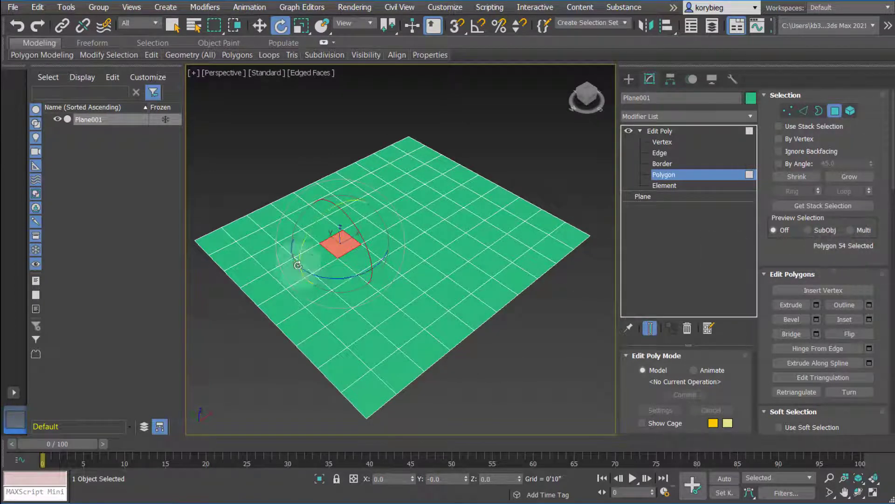
# Set the base plane's length segments to 17 and return to the Edit Poly polygon level.
pyautogui.click(662, 195)
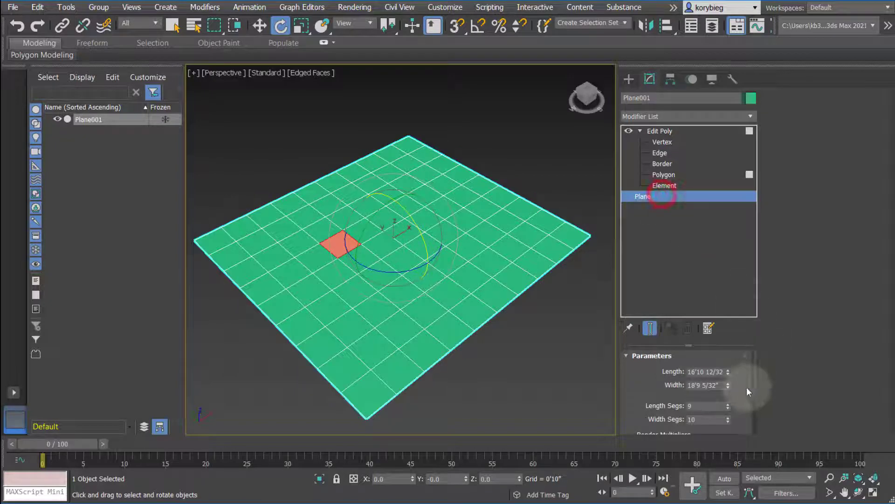
pyautogui.moveTo(728, 407); pyautogui.dragTo(728, 404)
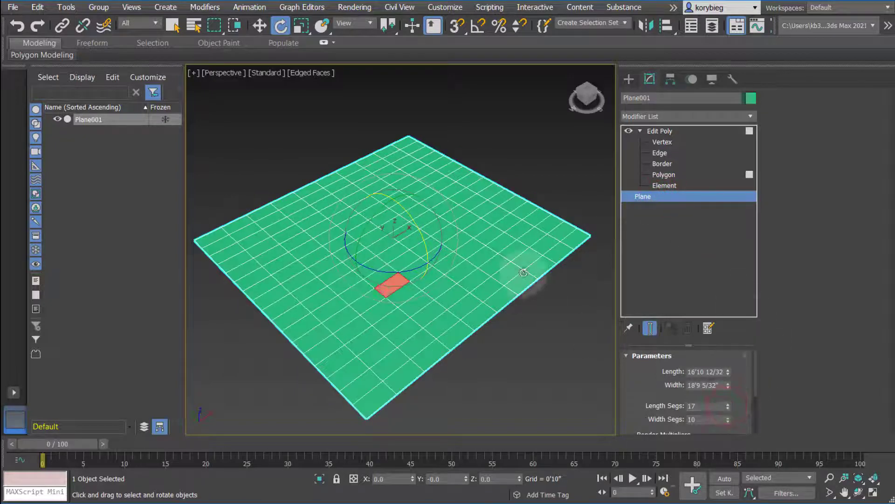
pyautogui.click(483, 242)
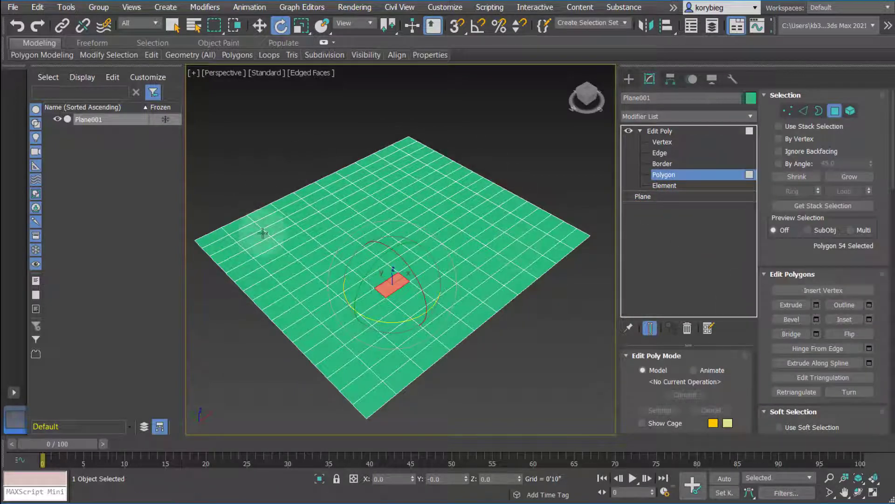
# Select individual polygons one after another across the 17-segment grid.
pyautogui.click(518, 229)
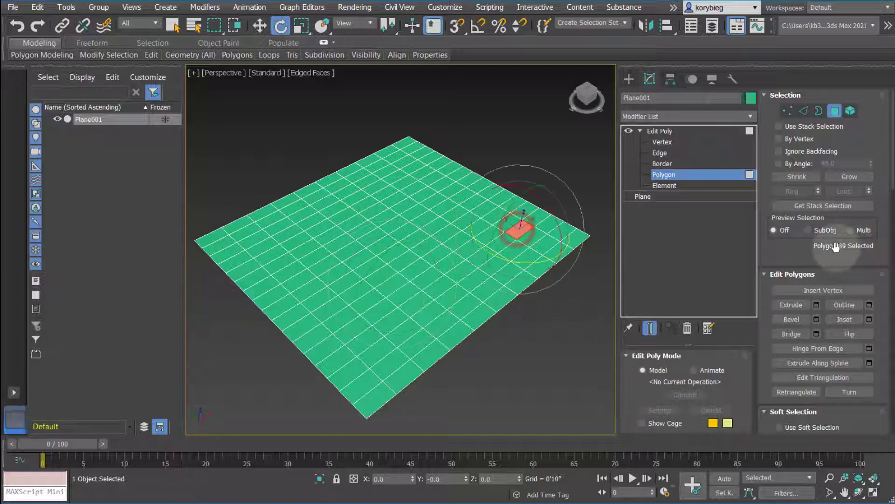
pyautogui.click(439, 216)
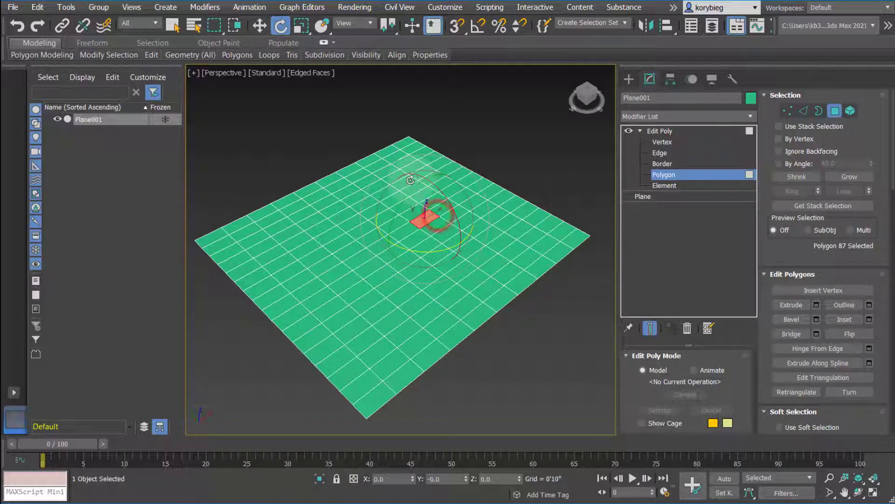
pyautogui.click(330, 308)
pyautogui.click(408, 309)
pyautogui.click(390, 256)
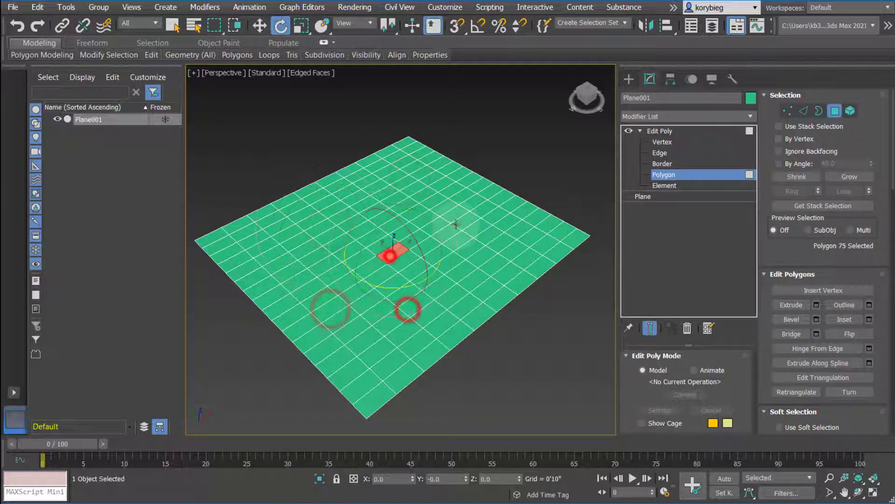
pyautogui.click(456, 224)
pyautogui.click(370, 217)
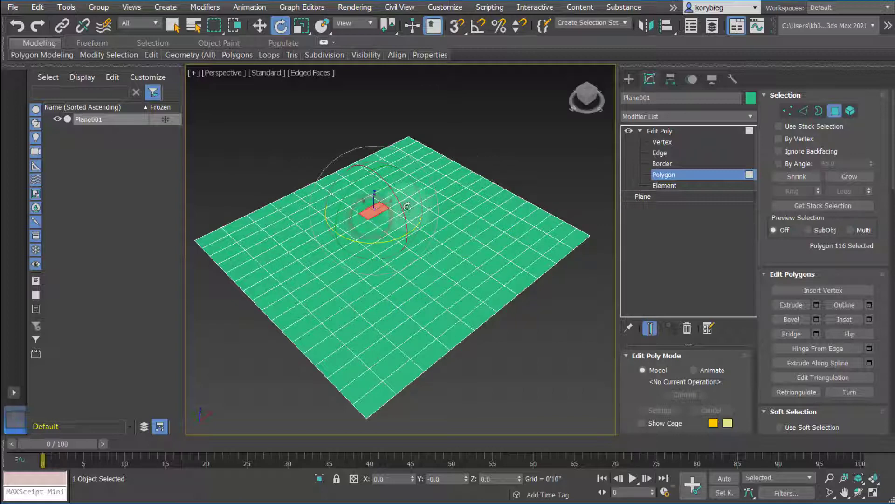
# Visit the base Plane level, return to the polygon level and pick different polygons around the grid one at a time.
pyautogui.click(645, 197)
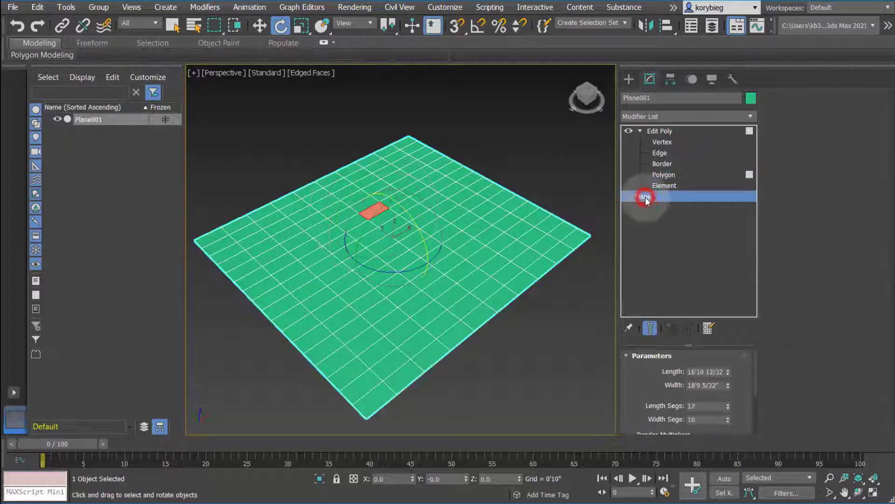
pyautogui.click(665, 175)
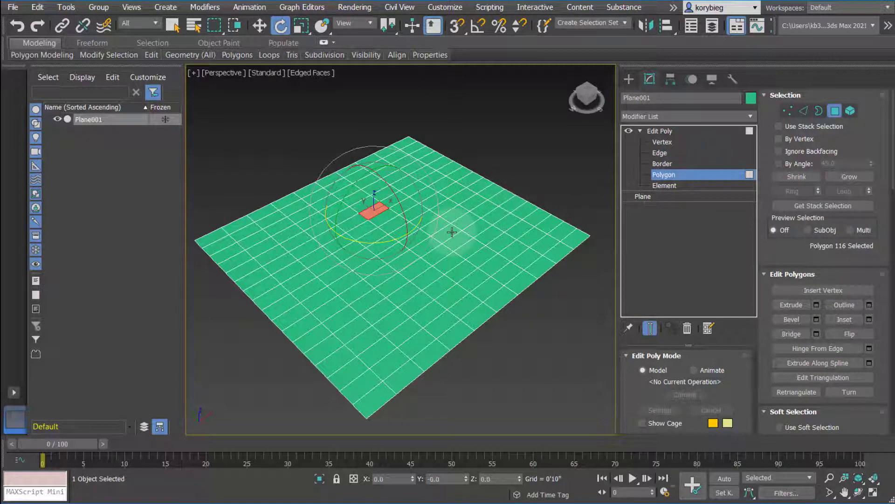
pyautogui.click(473, 226)
pyautogui.click(312, 256)
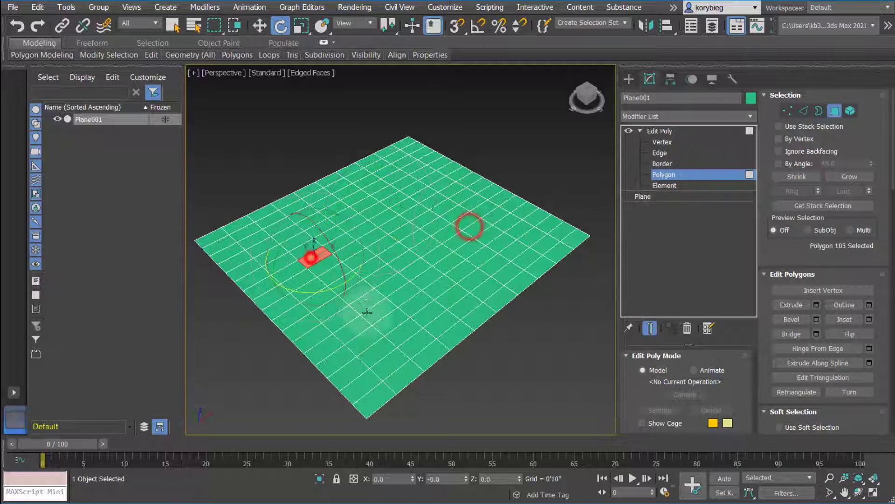
pyautogui.click(370, 236)
pyautogui.click(462, 270)
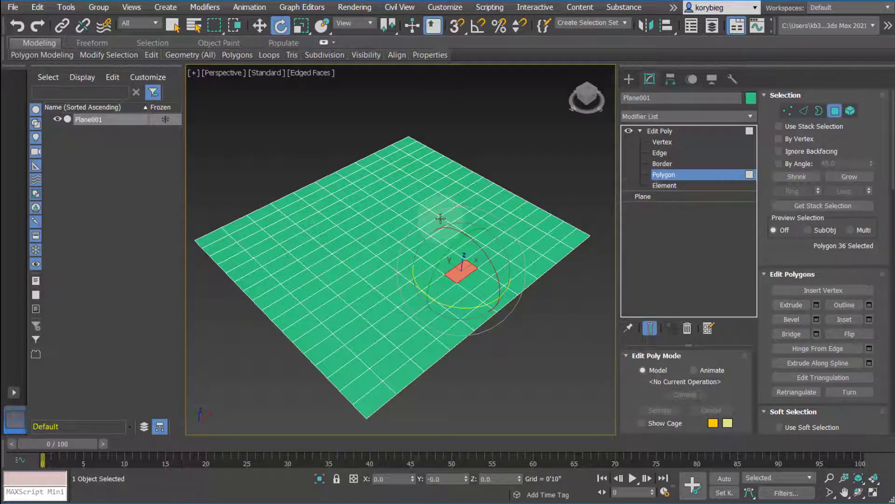
pyautogui.click(371, 205)
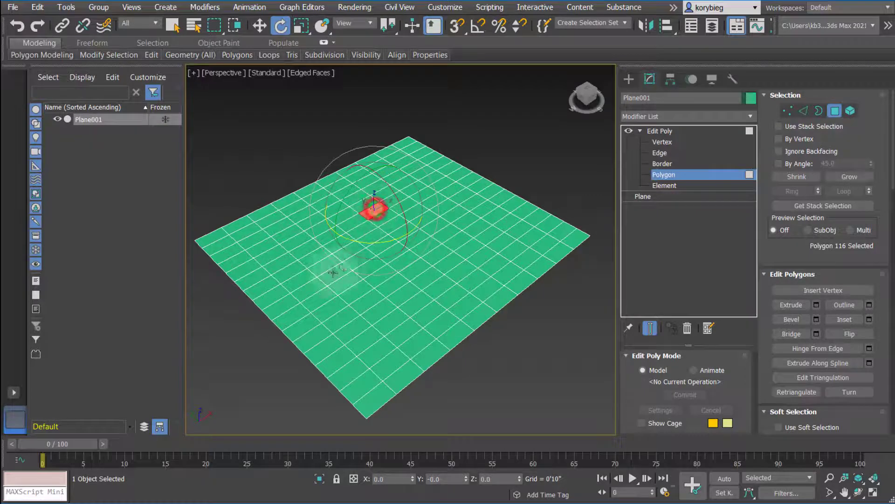
pyautogui.click(323, 270)
pyautogui.click(424, 192)
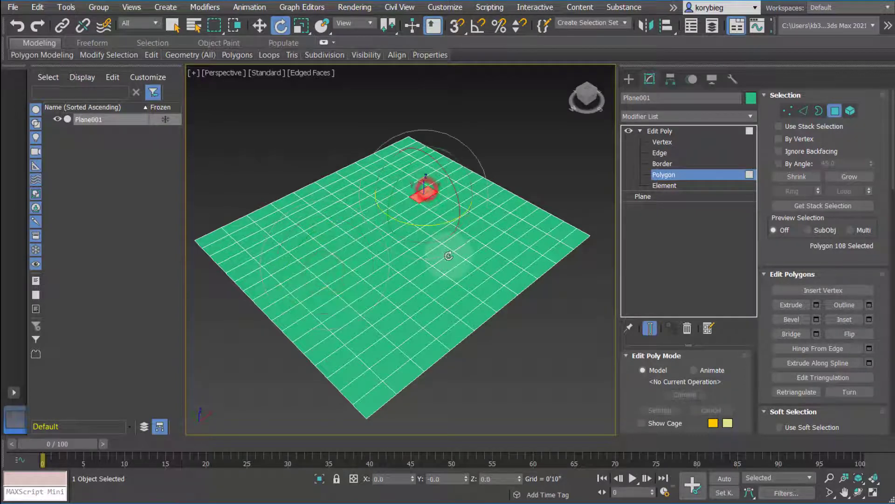
# Select five separate polygons together: one near the plane's centre and one towards each of its four corners.
pyautogui.click(393, 252)
pyautogui.keyDown('alt'); pyautogui.moveTo(396, 274); pyautogui.dragTo(390, 276, button='middle'); pyautogui.keyUp('alt')
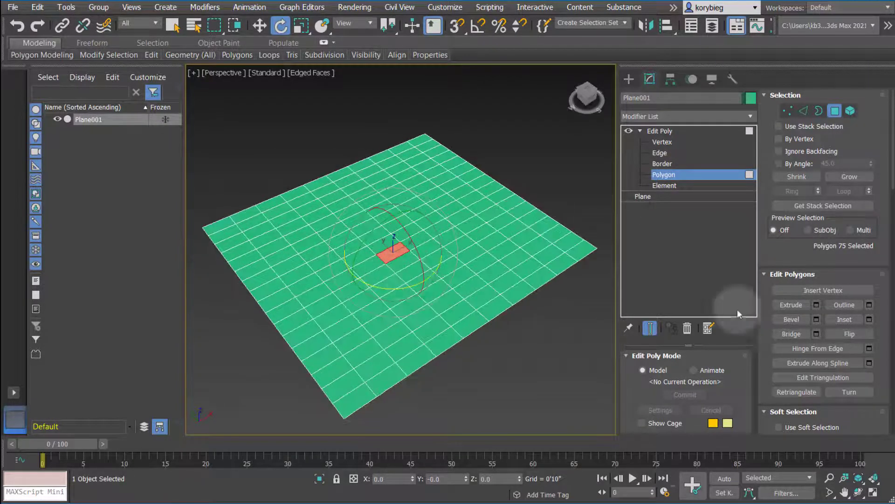
pyautogui.moveTo(823, 272)
pyautogui.mouseDown()
pyautogui.moveTo(803, 198)
pyautogui.moveTo(825, 166)
pyautogui.mouseUp()
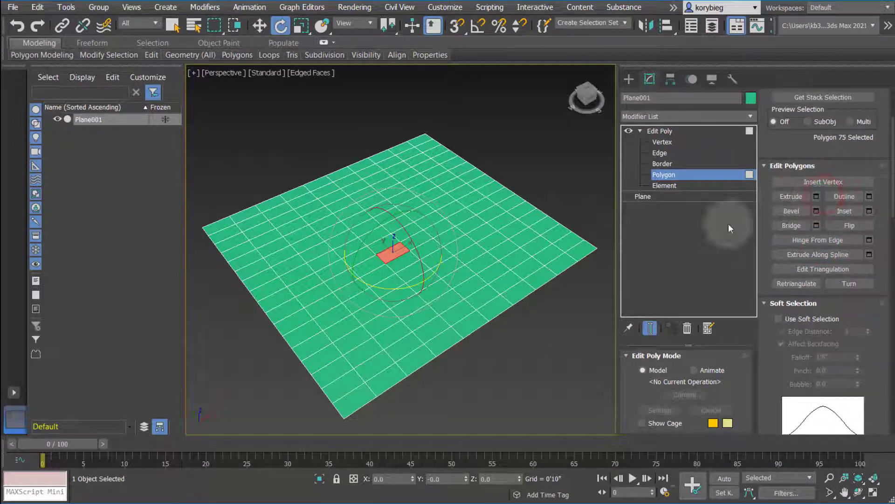
pyautogui.keyDown('ctrl'); pyautogui.click(422, 187); pyautogui.keyUp('ctrl')
pyautogui.keyDown('ctrl'); pyautogui.click(278, 247); pyautogui.keyUp('ctrl')
pyautogui.keyDown('ctrl'); pyautogui.click(499, 243); pyautogui.keyUp('ctrl')
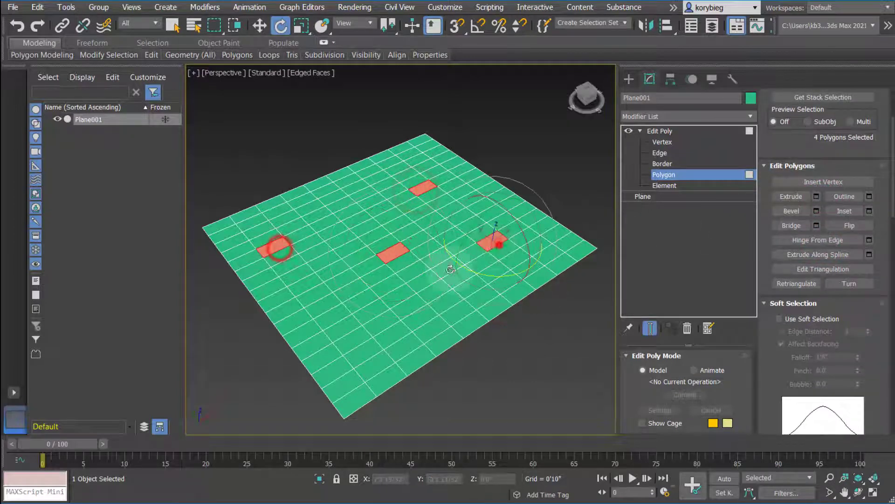
pyautogui.keyDown('ctrl'); pyautogui.click(377, 322); pyautogui.keyUp('ctrl')
# Extrude the five selected polygons to a height of 1'7 20/32" using the Local Normals type.
pyautogui.click(816, 197)
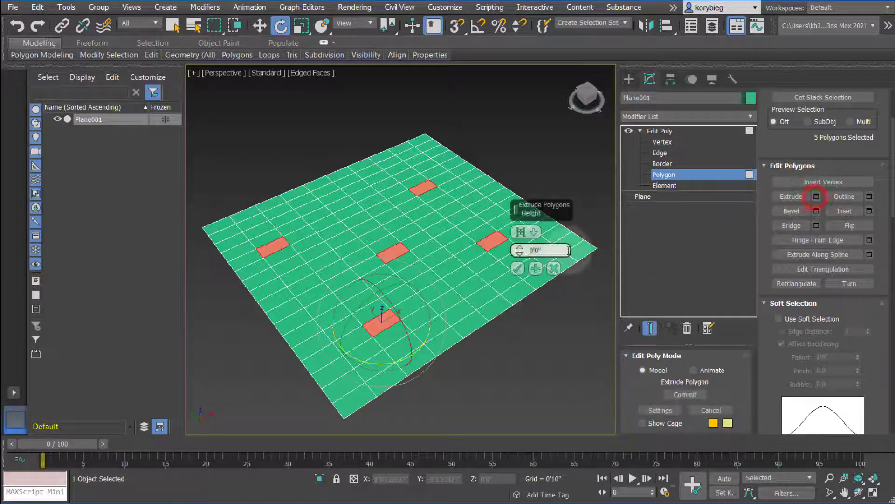
pyautogui.moveTo(520, 251); pyautogui.dragTo(506, 195)
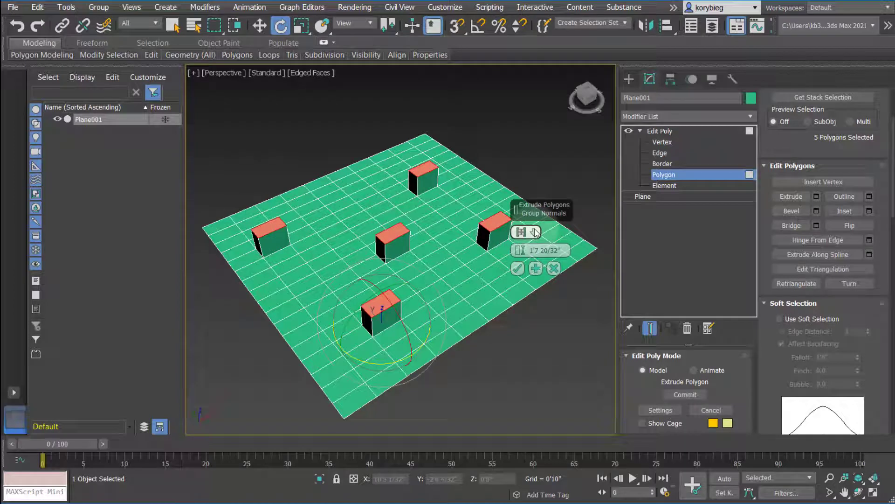
pyautogui.click(534, 232)
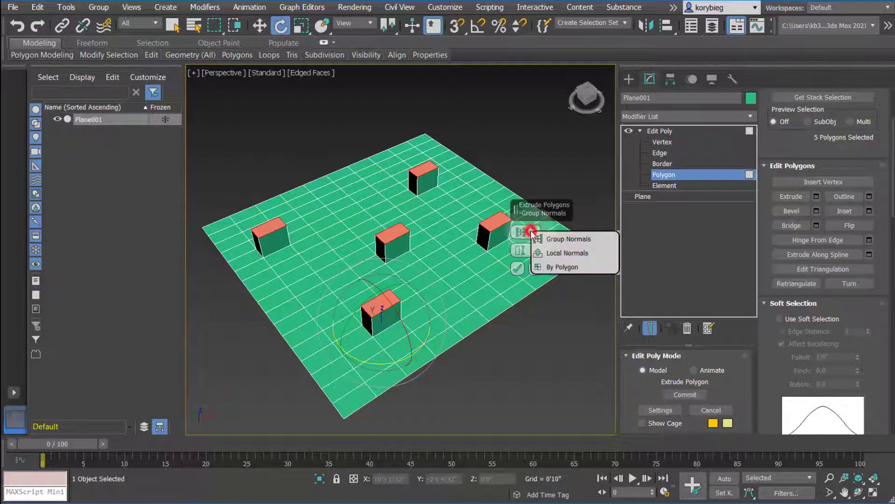
pyautogui.click(554, 255)
pyautogui.keyDown('alt'); pyautogui.moveTo(559, 254); pyautogui.dragTo(425, 252, button='middle'); pyautogui.keyUp('alt')
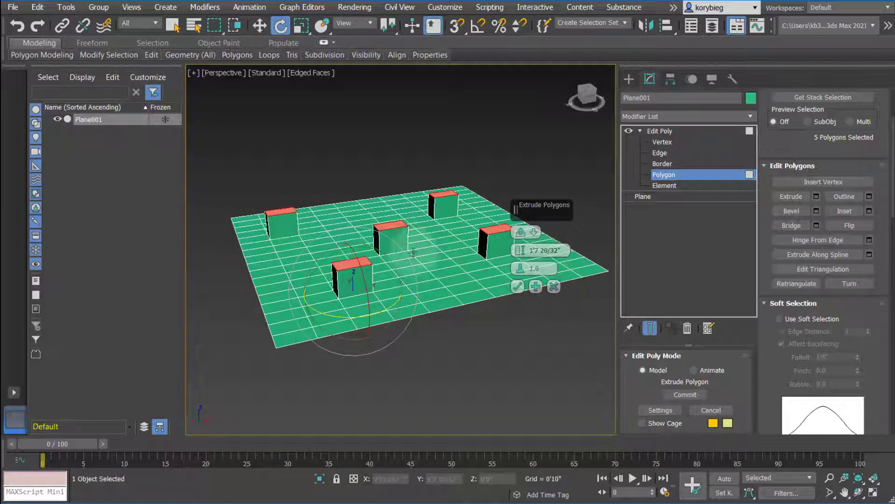
# Switch the extrusion type to By Polygon and apply the extrusion to the five polygons.
pyautogui.click(534, 234)
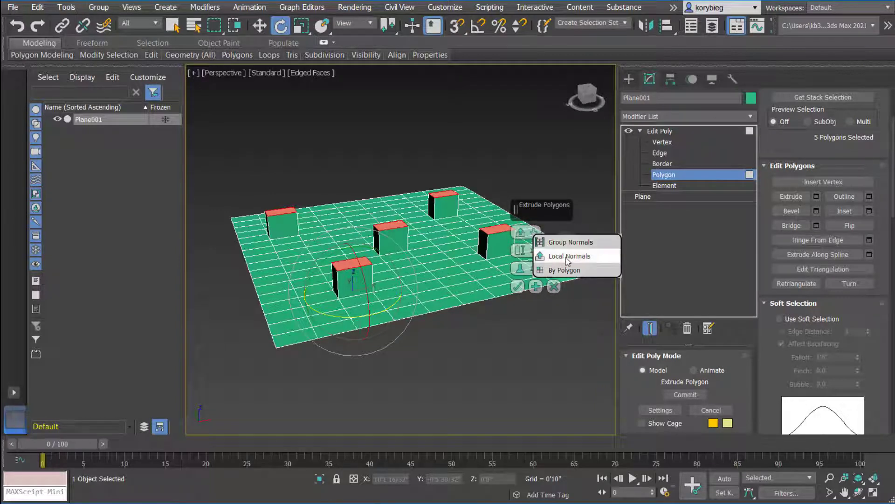
pyautogui.click(556, 270)
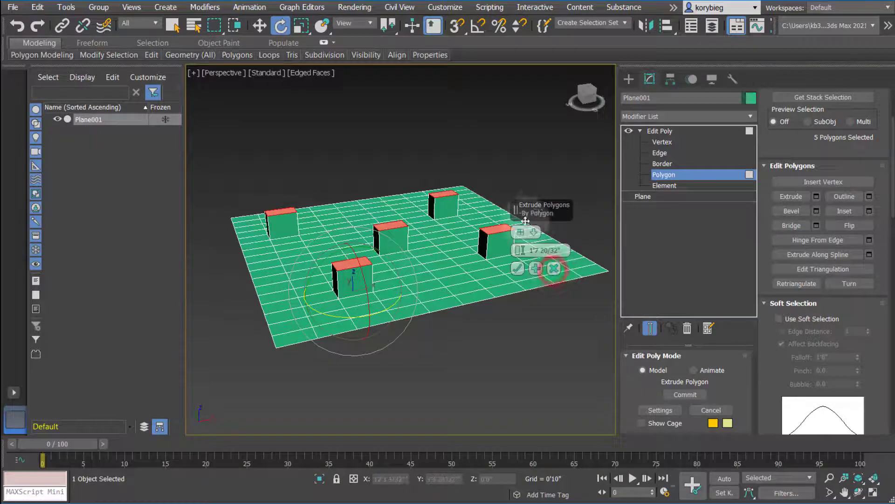
pyautogui.click(534, 234)
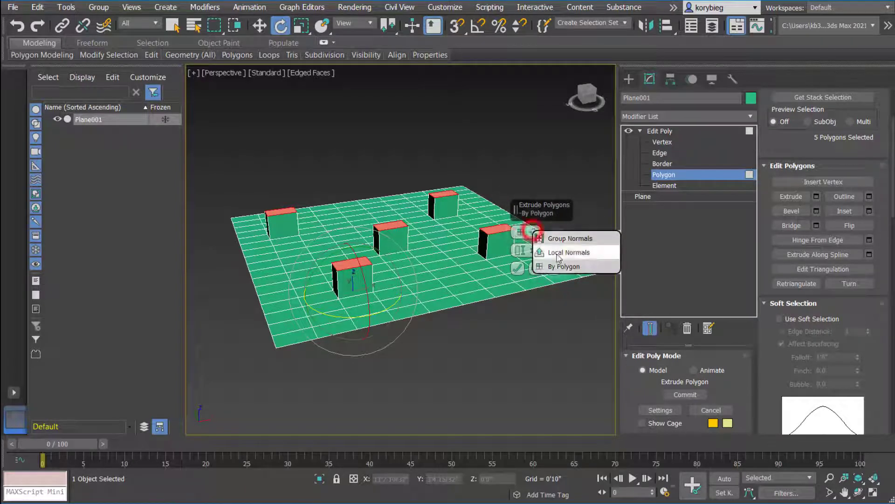
pyautogui.click(518, 270)
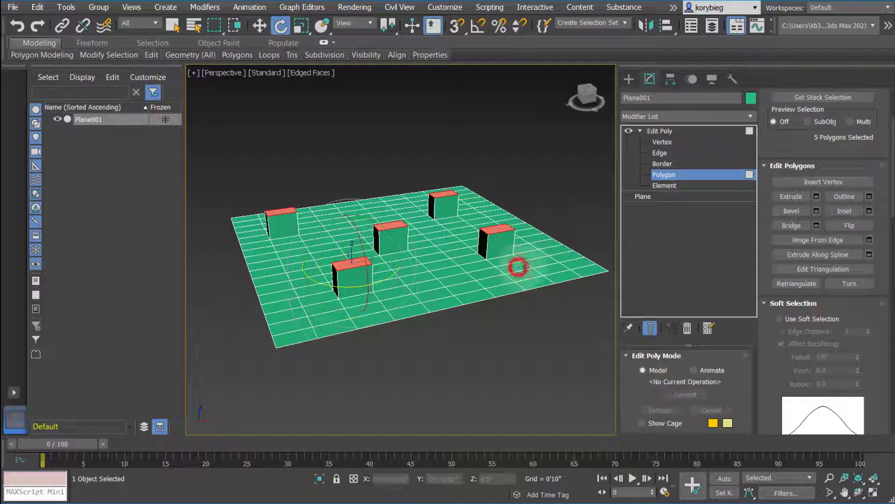
# Bevel the top faces of the five blocks to a height of 1'11 1/32" with a negative outline so they taper inwards.
pyautogui.click(815, 211)
pyautogui.keyDown('alt'); pyautogui.moveTo(420, 243); pyautogui.dragTo(456, 245, button='middle'); pyautogui.keyUp('alt')
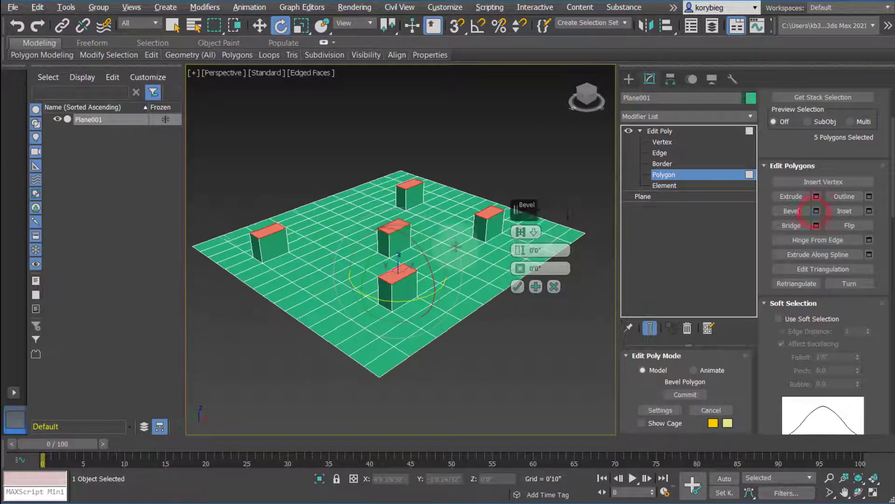
pyautogui.click(534, 232)
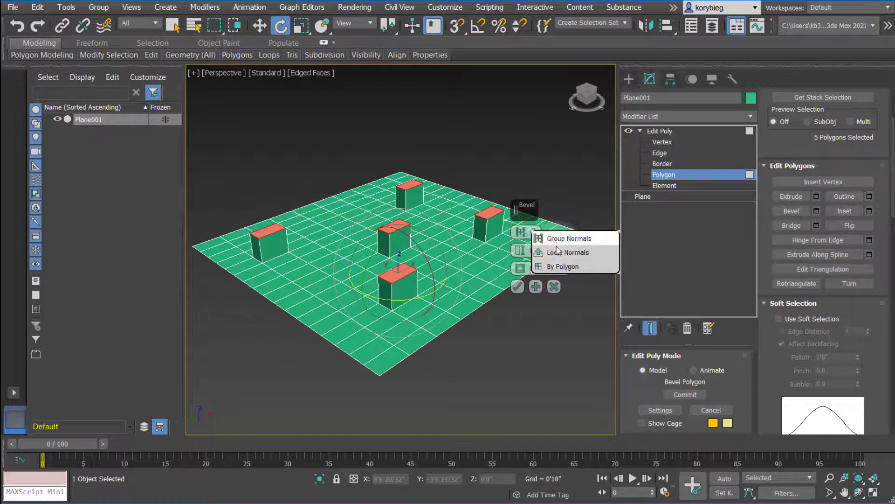
pyautogui.click(524, 251)
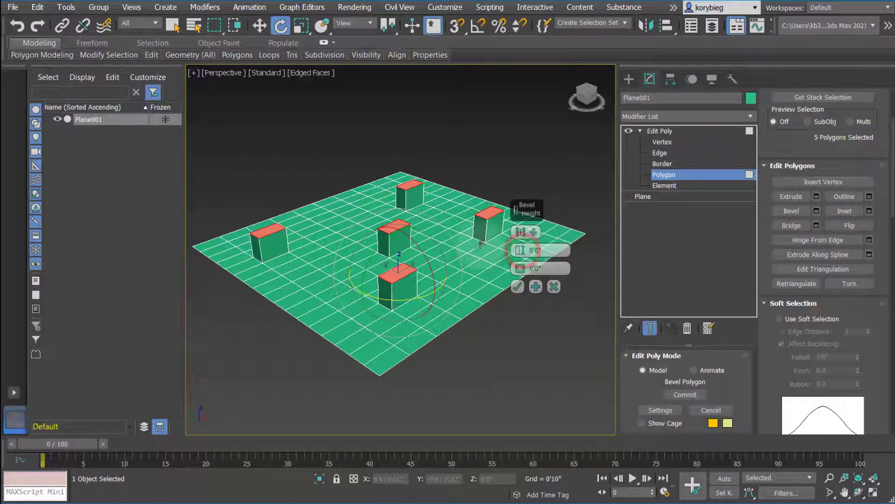
pyautogui.moveTo(520, 251); pyautogui.dragTo(520, 186)
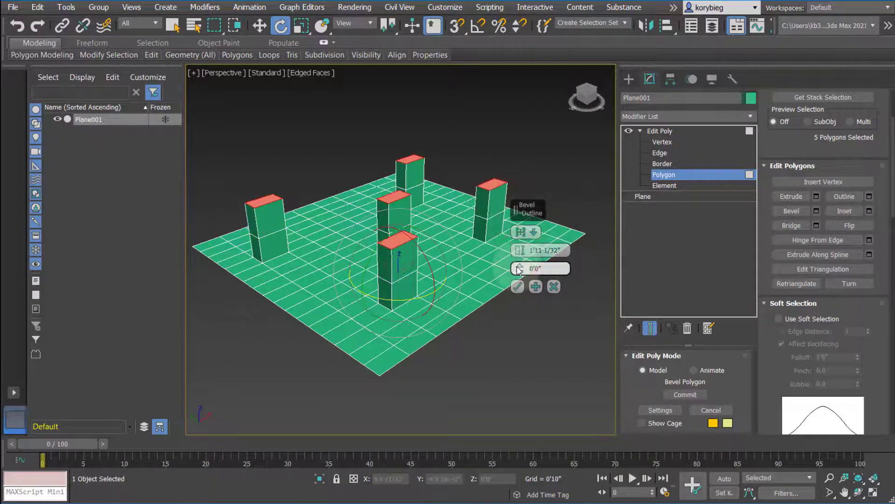
pyautogui.moveTo(519, 265); pyautogui.dragTo(521, 285)
pyautogui.click(519, 286)
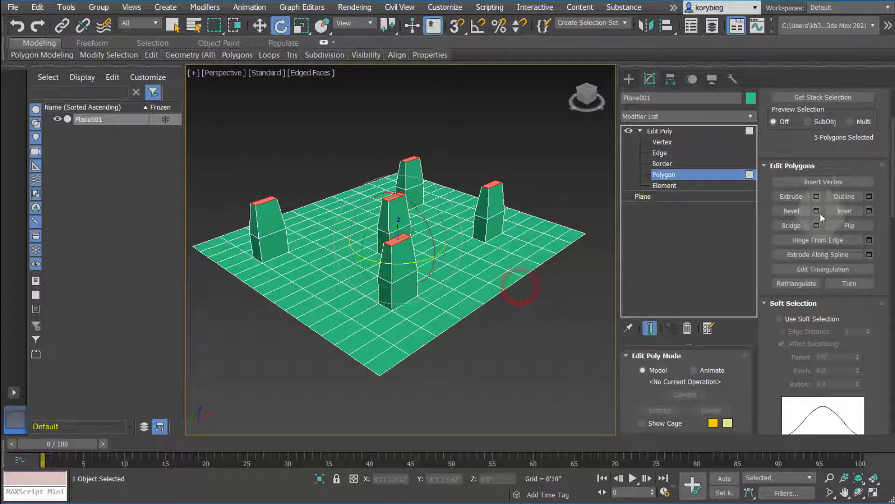
# Select the matching sloped side face on the upper section of each of the five towers.
pyautogui.click(477, 267)
pyautogui.keyDown('ctrl'); pyautogui.click(337, 266); pyautogui.keyUp('ctrl')
pyautogui.keyDown('ctrl'); pyautogui.click(328, 240); pyautogui.keyUp('ctrl')
pyautogui.click(277, 225)
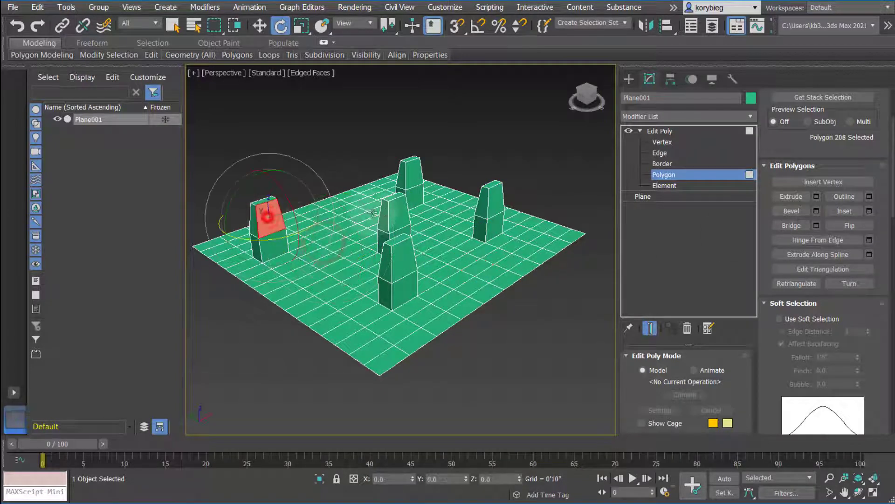
pyautogui.keyDown('ctrl'); pyautogui.click(399, 212); pyautogui.keyUp('ctrl')
pyautogui.keyDown('ctrl'); pyautogui.click(413, 174); pyautogui.keyUp('ctrl')
pyautogui.keyDown('ctrl'); pyautogui.click(503, 209); pyautogui.keyUp('ctrl')
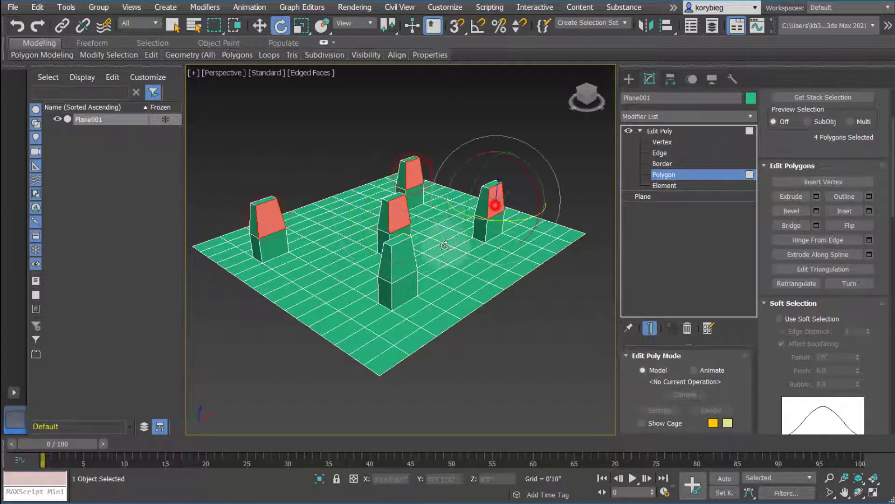
pyautogui.keyDown('ctrl'); pyautogui.click(402, 261); pyautogui.keyUp('ctrl')
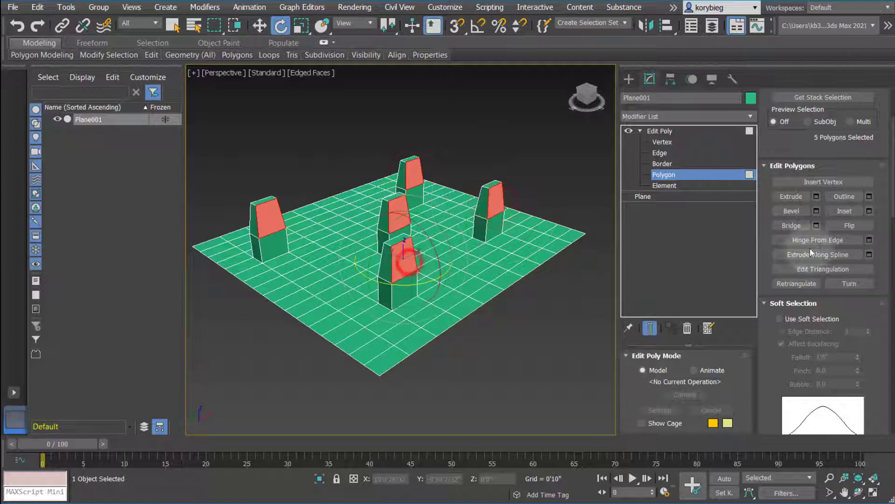
# Try to inset the five selected side faces by 0'2 6/32" using the By Polygon type.
pyautogui.click(869, 212)
pyautogui.scroll(5, 439, 270)
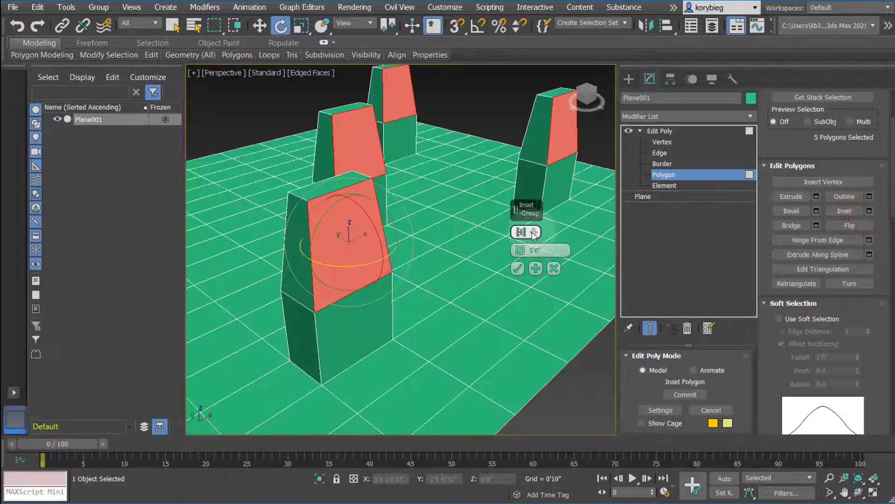
pyautogui.click(533, 232)
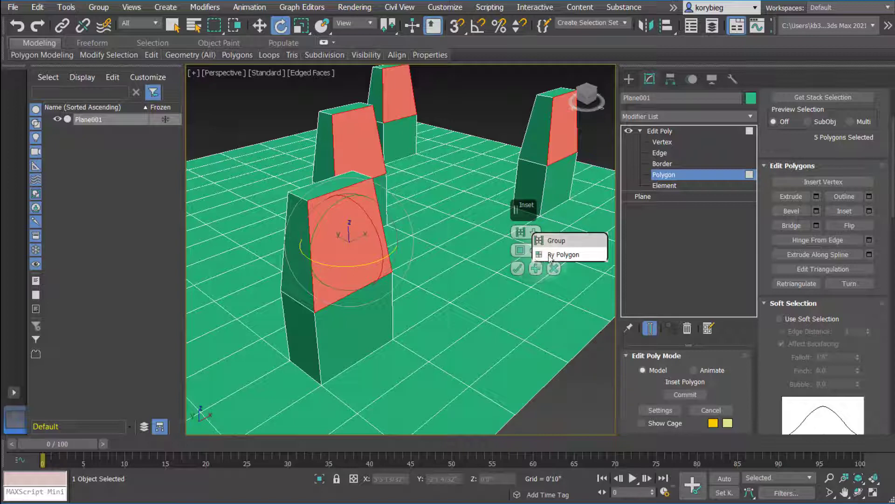
pyautogui.click(559, 254)
pyautogui.moveTo(517, 250); pyautogui.dragTo(517, 242)
pyautogui.scroll(-4, 420, 223)
pyautogui.keyDown('alt'); pyautogui.moveTo(415, 244); pyautogui.dragTo(393, 261, button='middle'); pyautogui.keyUp('alt')
# Select a block of six adjacent flat polygons on the plane between the towers and the plane's edge.
pyautogui.click(416, 252)
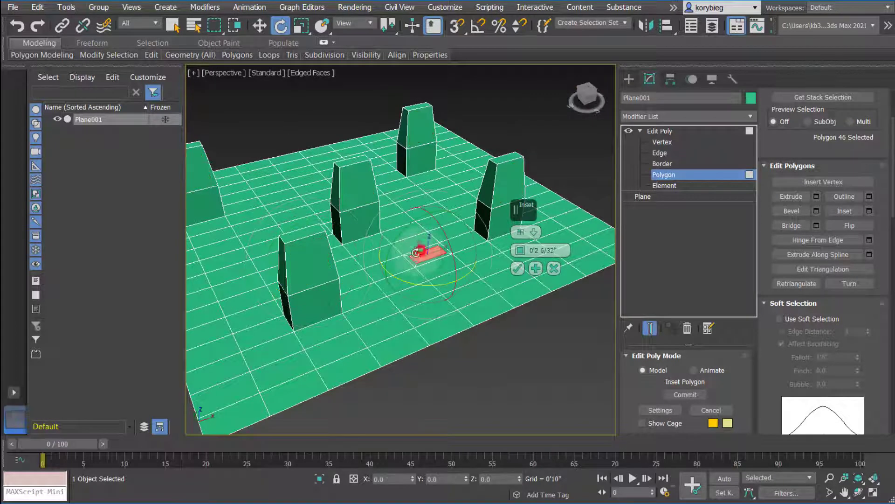
pyautogui.keyDown('ctrl'); pyautogui.click(400, 258); pyautogui.keyUp('ctrl')
pyautogui.keyDown('ctrl'); pyautogui.click(402, 278); pyautogui.keyUp('ctrl')
pyautogui.keyDown('ctrl'); pyautogui.click(430, 270); pyautogui.keyUp('ctrl')
pyautogui.keyDown('ctrl'); pyautogui.click(440, 280); pyautogui.keyUp('ctrl')
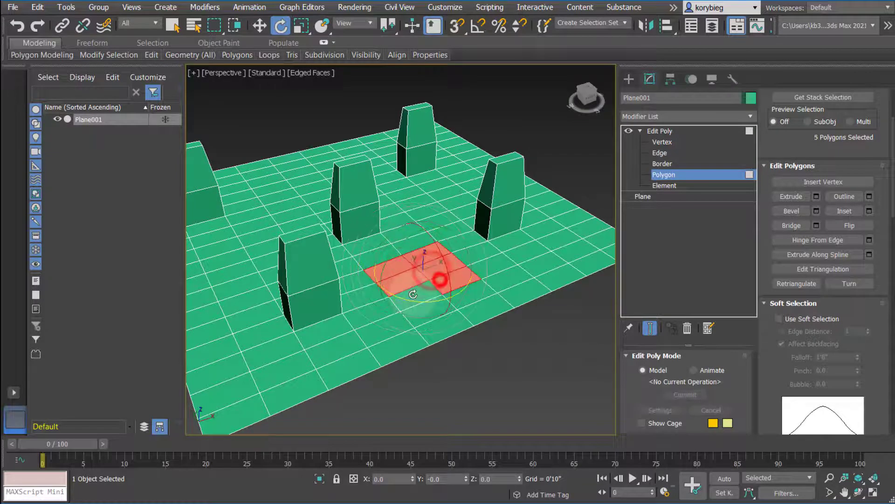
# Inset the six adjacent polygons as a Group by 0'4 18/32".
pyautogui.click(869, 211)
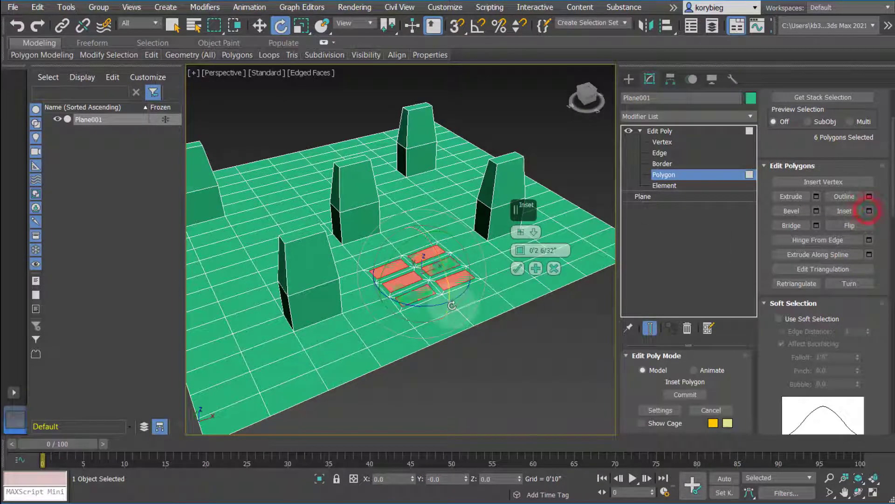
pyautogui.scroll(3, 379, 282)
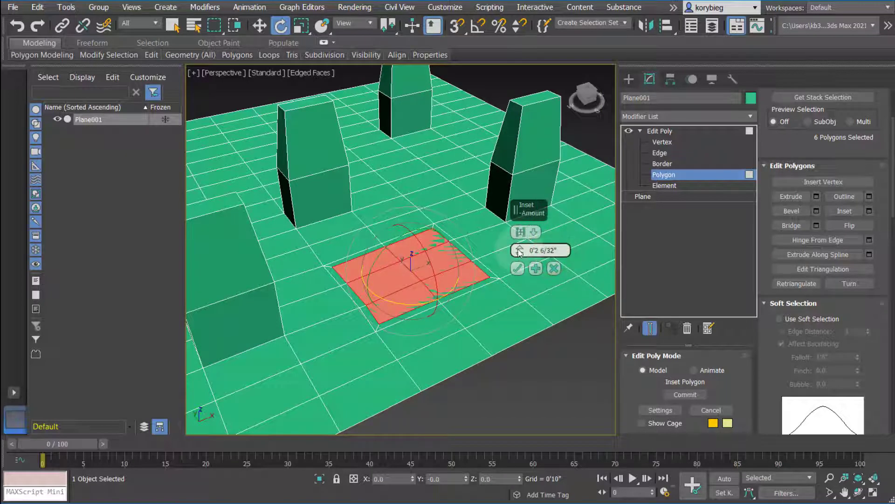
pyautogui.moveTo(519, 251); pyautogui.dragTo(526, 240)
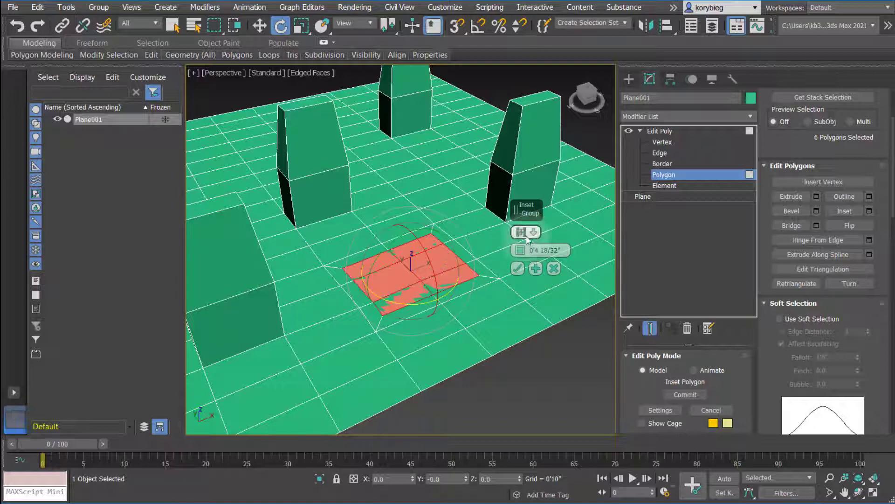
pyautogui.click(518, 269)
# Select the two upper side faces that face each other on two neighbouring towers along the plane's edge.
pyautogui.keyDown('alt'); pyautogui.moveTo(512, 315); pyautogui.dragTo(528, 328, button='middle'); pyautogui.keyUp('alt')
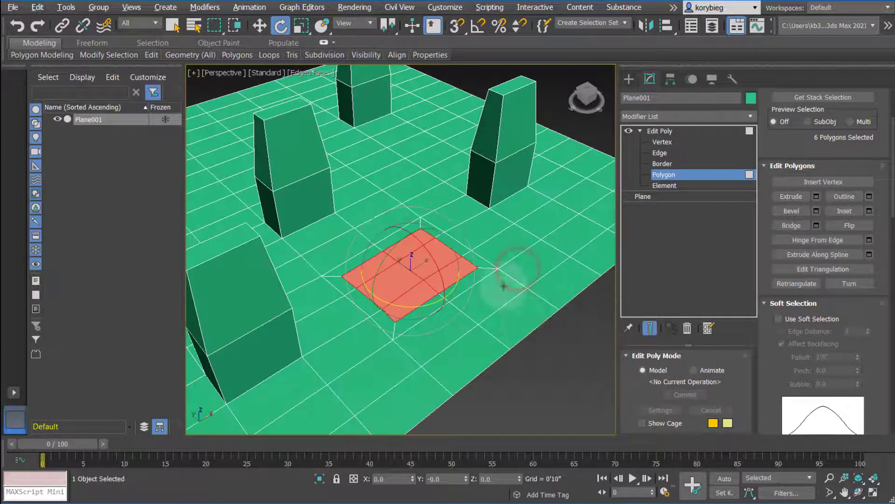
pyautogui.scroll(-2, 504, 284)
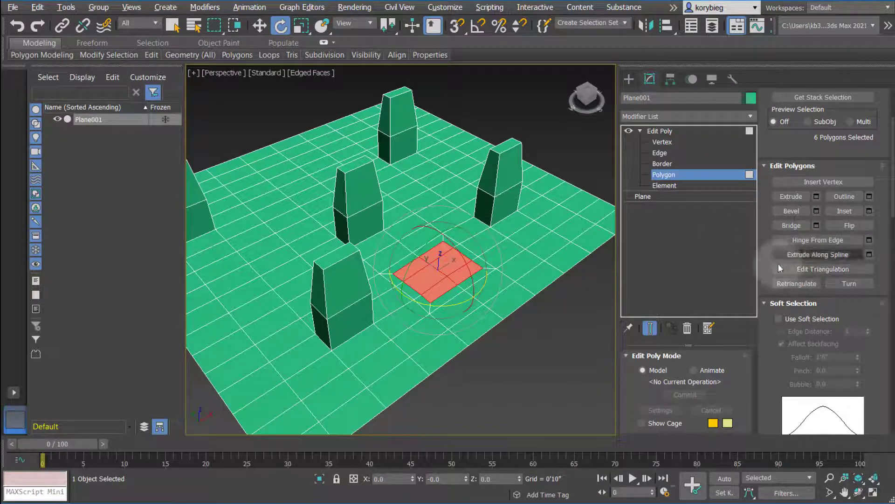
pyautogui.keyDown('alt'); pyautogui.moveTo(389, 241); pyautogui.dragTo(397, 194, button='middle'); pyautogui.keyUp('alt')
pyautogui.click(334, 114)
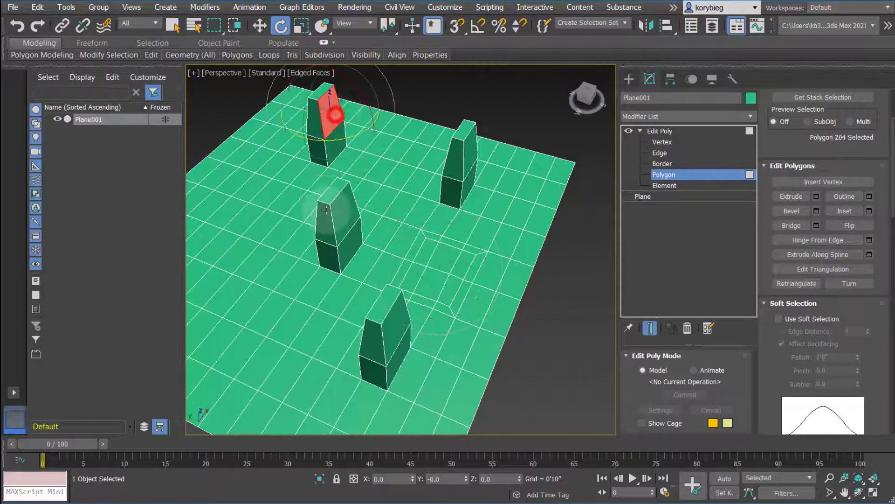
pyautogui.keyDown('alt'); pyautogui.moveTo(327, 209); pyautogui.dragTo(409, 160, button='middle'); pyautogui.keyUp('alt')
pyautogui.keyDown('ctrl'); pyautogui.click(431, 88); pyautogui.keyUp('ctrl')
pyautogui.moveTo(418, 129); pyautogui.dragTo(386, 196, button='middle')
pyautogui.scroll(3, 379, 186)
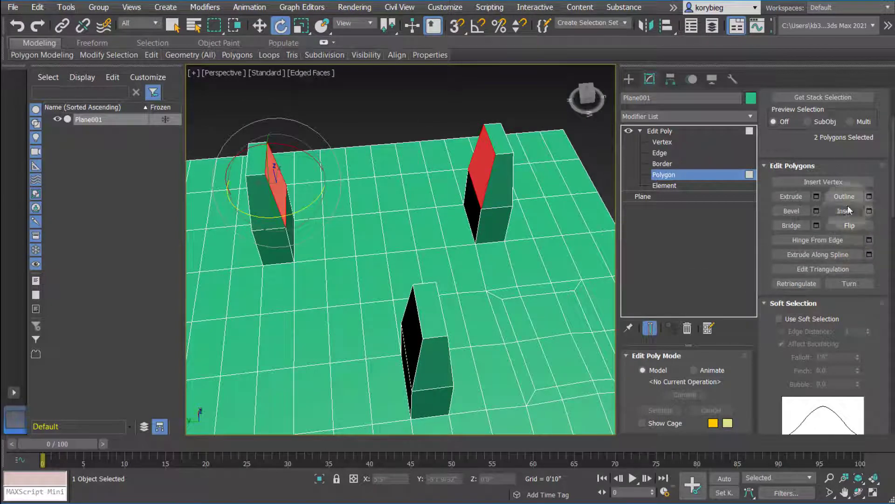
# Bridge the two facing tower sides with 3 segments.
pyautogui.click(817, 227)
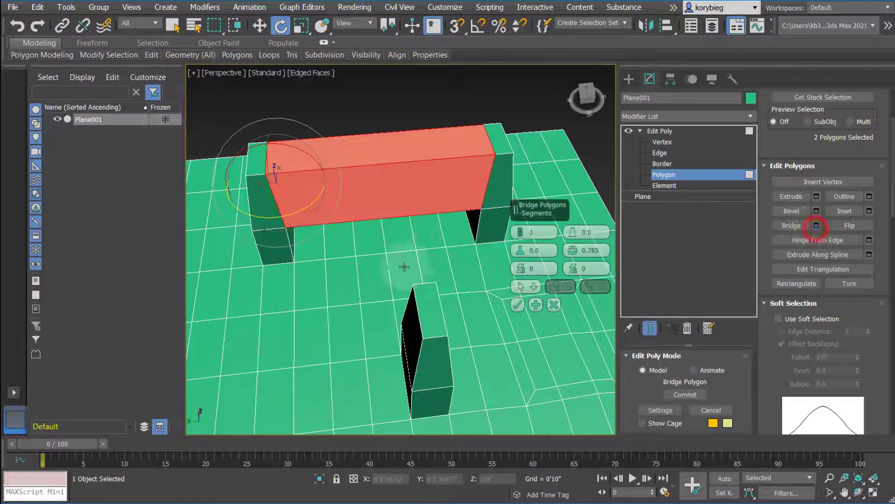
pyautogui.keyDown('alt'); pyautogui.moveTo(404, 264); pyautogui.dragTo(419, 242, button='middle'); pyautogui.keyUp('alt')
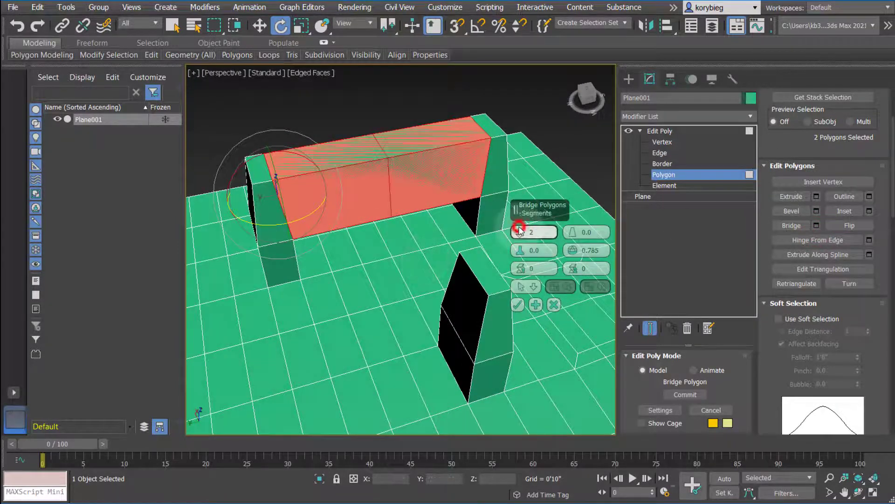
pyautogui.moveTo(521, 231); pyautogui.dragTo(486, 221)
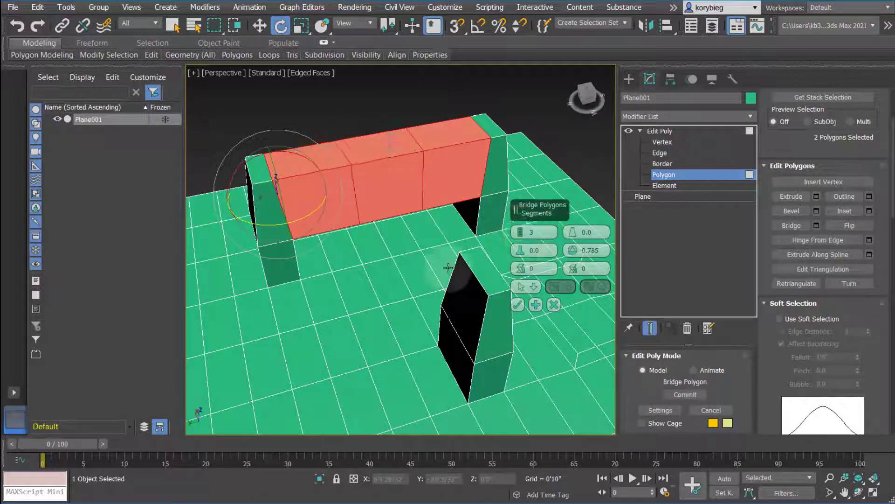
pyautogui.keyDown('alt'); pyautogui.moveTo(448, 267); pyautogui.dragTo(433, 279, button='middle'); pyautogui.keyUp('alt')
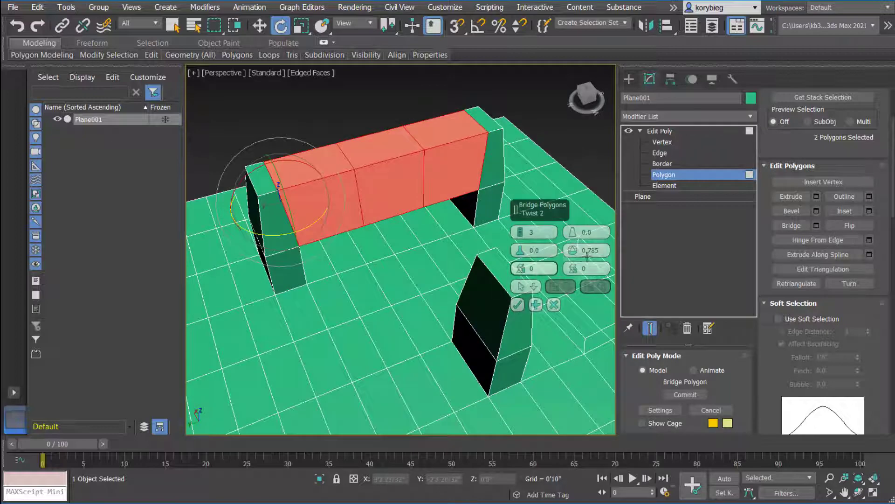
pyautogui.click(517, 305)
# Pick a single flat polygon on the plane and examine its front and its underside to compare the face directions.
pyautogui.keyDown('alt'); pyautogui.moveTo(406, 261); pyautogui.dragTo(306, 239, button='middle'); pyautogui.keyUp('alt')
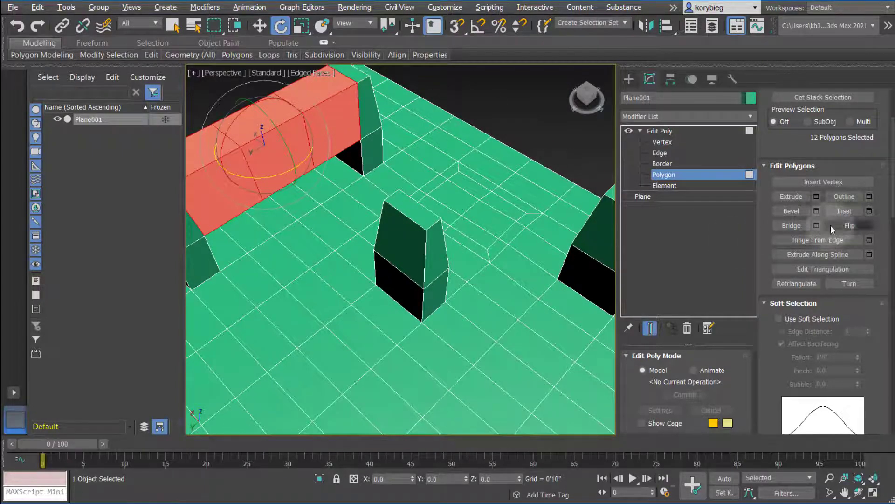
pyautogui.scroll(-4, 495, 239)
pyautogui.scroll(-1, 495, 239)
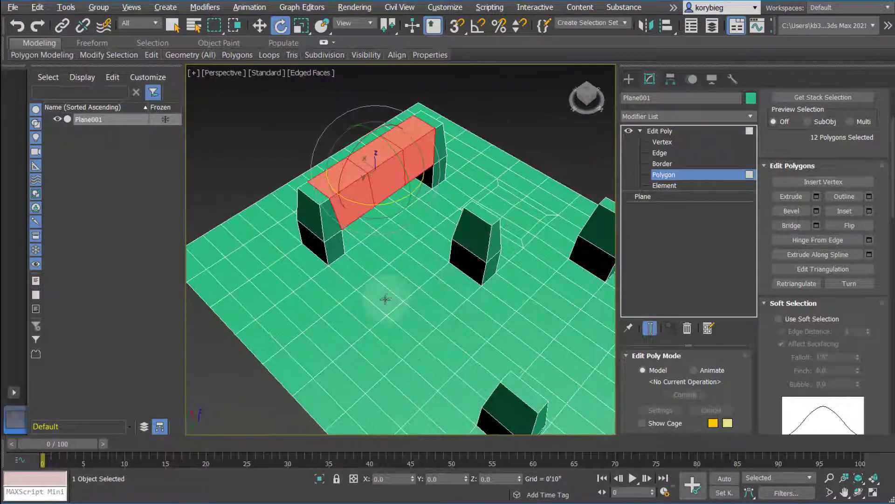
pyautogui.click(379, 306)
pyautogui.keyDown('alt'); pyautogui.moveTo(379, 306); pyautogui.dragTo(402, 251, button='middle'); pyautogui.keyUp('alt')
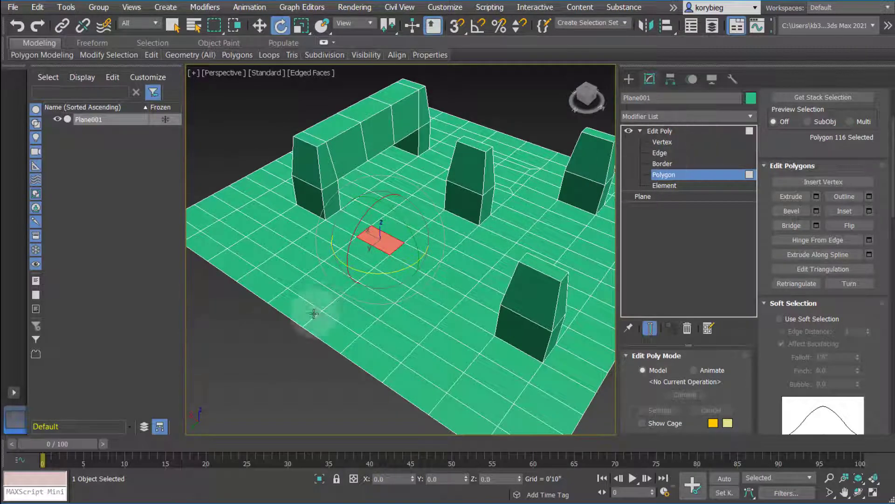
pyautogui.moveTo(340, 275); pyautogui.dragTo(362, 276, button='middle')
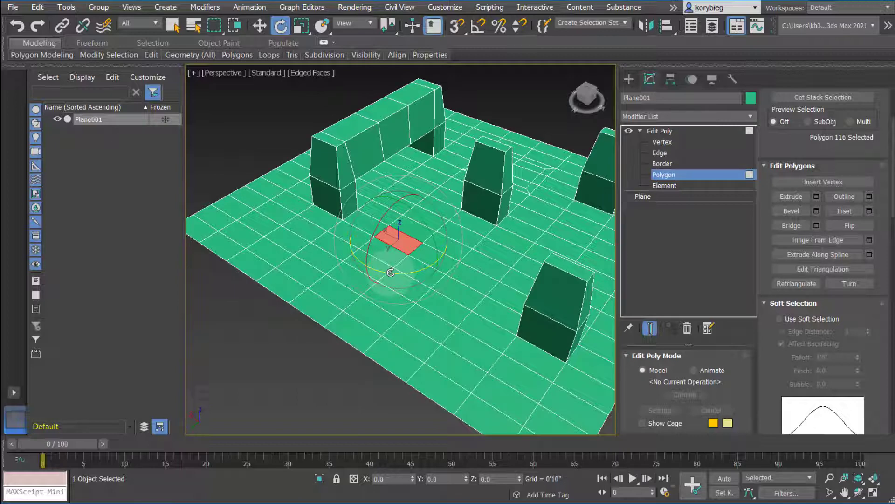
pyautogui.scroll(3, 359, 296)
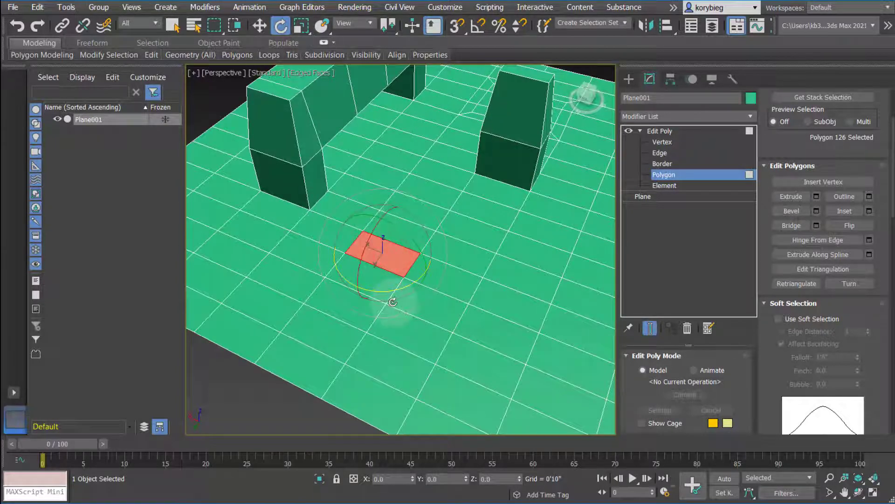
pyautogui.keyDown('alt'); pyautogui.moveTo(385, 373); pyautogui.dragTo(390, 243, button='middle'); pyautogui.keyUp('alt')
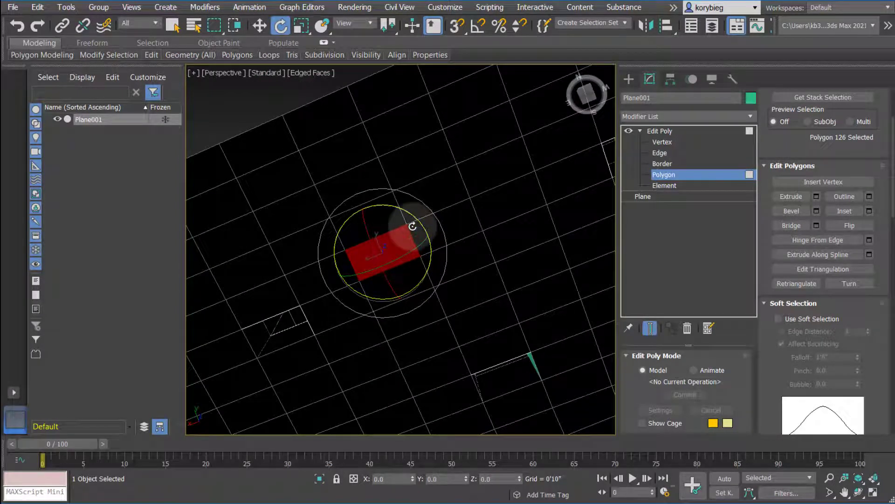
pyautogui.keyDown('alt'); pyautogui.moveTo(411, 228); pyautogui.dragTo(394, 236, button='middle'); pyautogui.keyUp('alt')
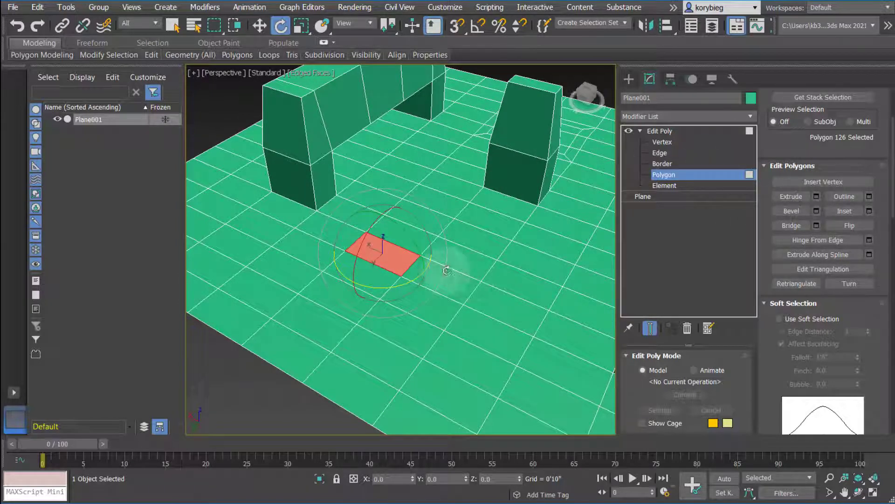
# Select five separate flat polygons on the open part of the plane and flip their normals.
pyautogui.click(514, 284)
pyautogui.keyDown('ctrl'); pyautogui.click(488, 332); pyautogui.keyUp('ctrl')
pyautogui.keyDown('ctrl'); pyautogui.click(296, 283); pyautogui.keyUp('ctrl')
pyautogui.keyDown('ctrl'); pyautogui.click(369, 226); pyautogui.keyUp('ctrl')
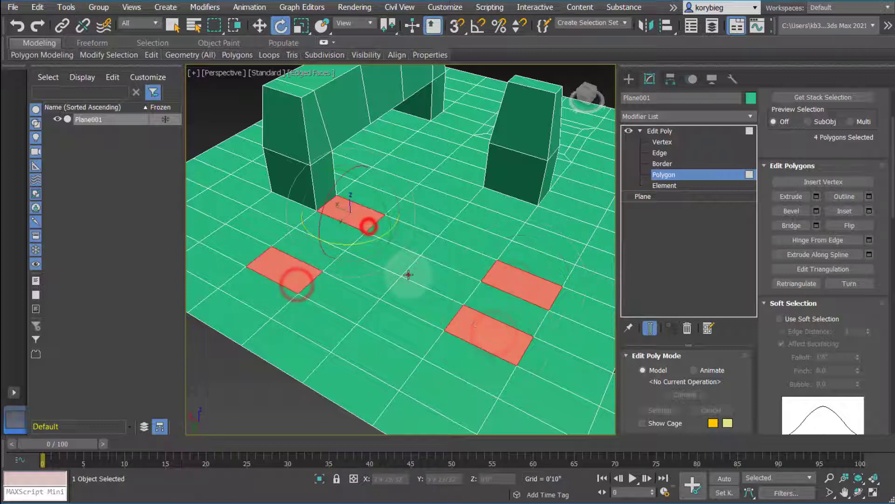
pyautogui.keyDown('ctrl'); pyautogui.click(409, 274); pyautogui.keyUp('ctrl')
pyautogui.click(859, 226)
pyautogui.scroll(-3, 372, 290)
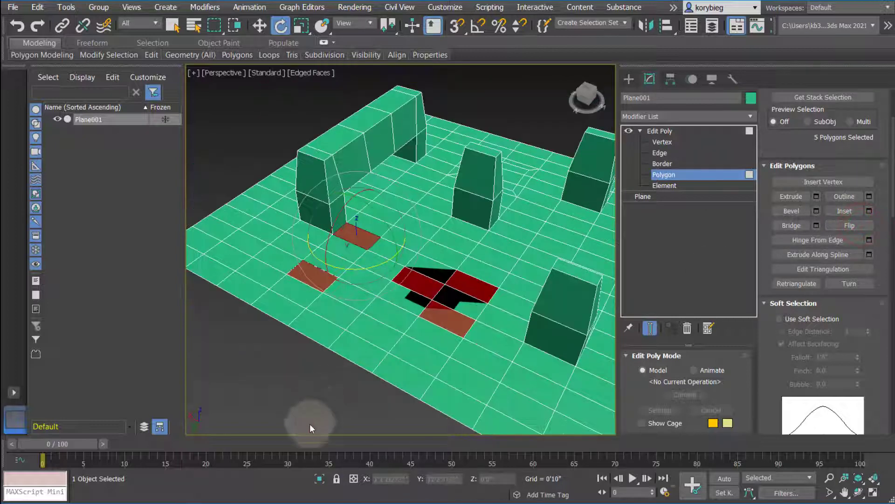
# Clear the selection and region-select the large part of the plane surrounding the flipped polygons.
pyautogui.click(310, 422)
pyautogui.scroll(-3, 320, 330)
pyautogui.moveTo(247, 235); pyautogui.dragTo(247, 236)
pyautogui.scroll(5, 280, 243)
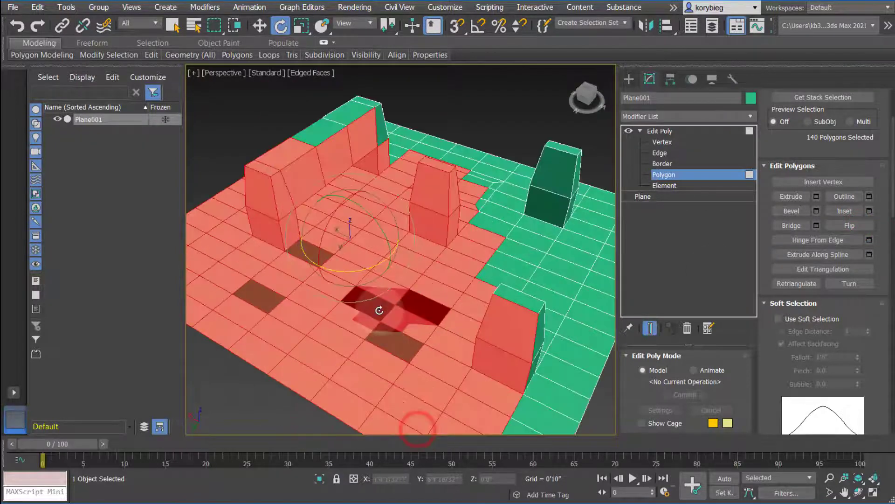
pyautogui.moveTo(247, 325); pyautogui.dragTo(322, 225, button='middle')
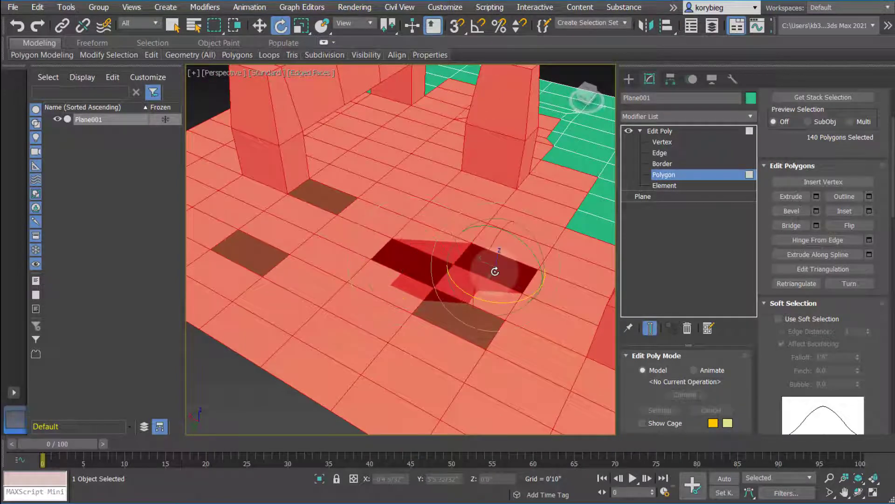
# Select the three flipped polygons clustered in the open middle of the plane and flip their normals.
pyautogui.click(495, 271)
pyautogui.keyDown('ctrl'); pyautogui.click(402, 256); pyautogui.keyUp('ctrl')
pyautogui.keyDown('ctrl'); pyautogui.click(463, 314); pyautogui.keyUp('ctrl')
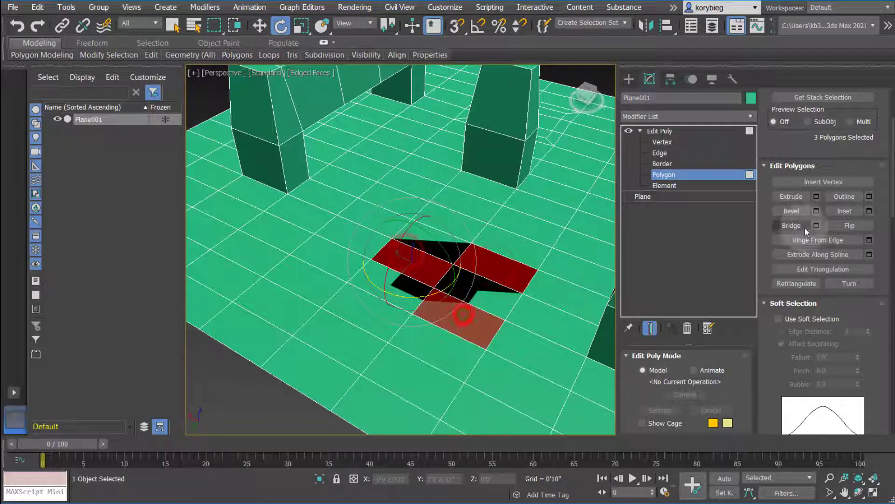
pyautogui.click(845, 226)
# Region-select part of the plane to find the two remaining flipped polygons near the bridged towers, then flip their normals.
pyautogui.scroll(-6, 325, 231)
pyautogui.moveTo(387, 382); pyautogui.dragTo(234, 173)
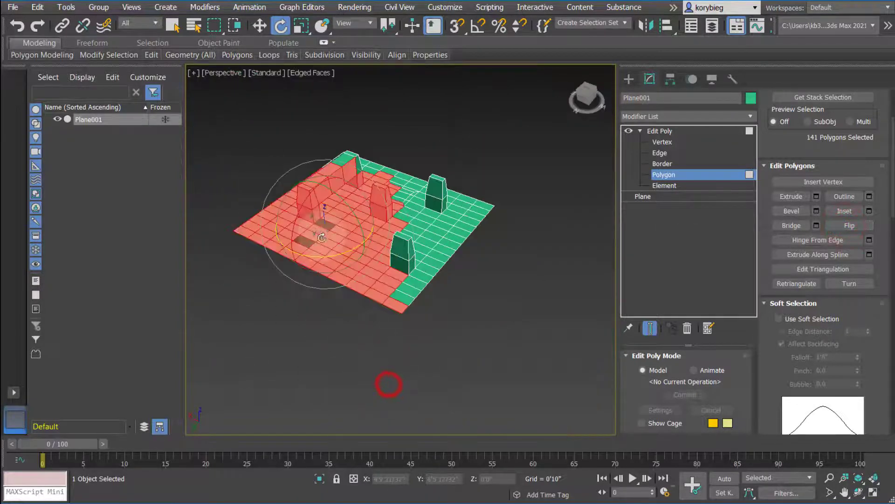
pyautogui.scroll(2, 326, 221)
pyautogui.click(327, 220)
pyautogui.keyDown('ctrl'); pyautogui.click(295, 245); pyautogui.keyUp('ctrl')
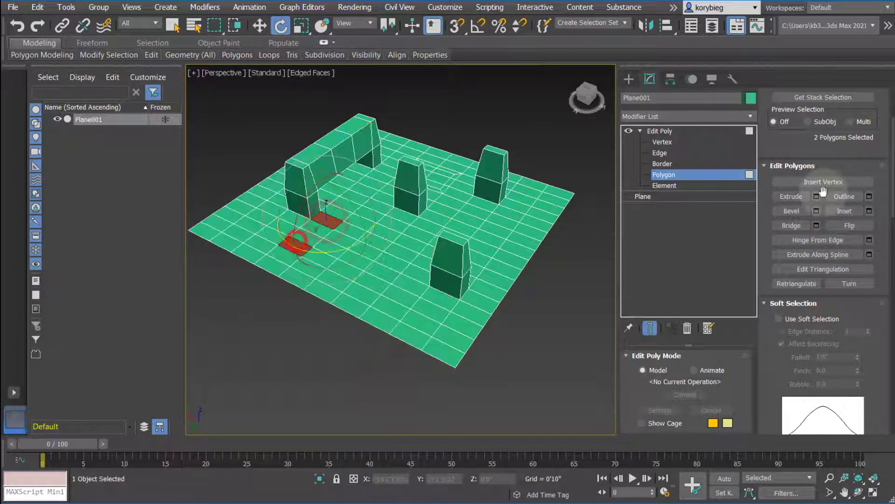
pyautogui.click(844, 225)
pyautogui.scroll(2, 325, 244)
pyautogui.moveTo(321, 239)
pyautogui.mouseDown(button='middle')
pyautogui.moveTo(314, 280)
pyautogui.moveTo(311, 253)
pyautogui.mouseUp(button='middle')
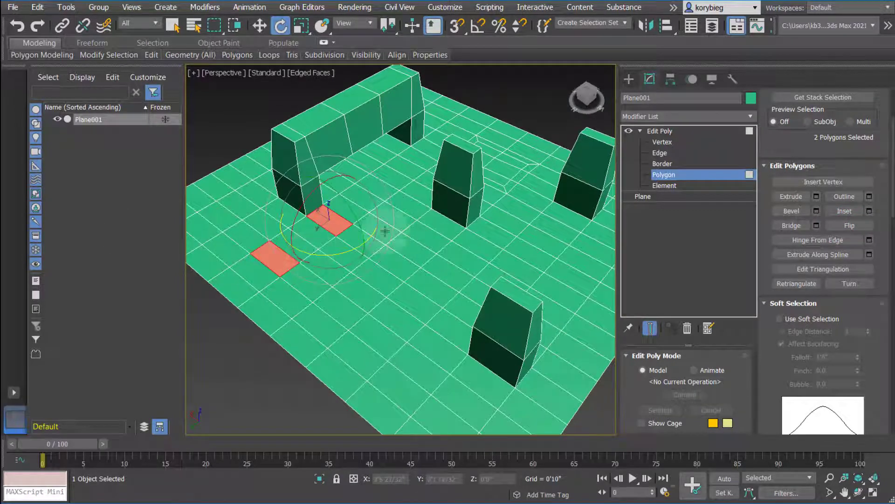
# Region-select most of the plane and examine whether all its polygons face the same way.
pyautogui.moveTo(411, 254); pyautogui.dragTo(368, 211, button='middle')
pyautogui.scroll(-3, 368, 211)
pyautogui.moveTo(518, 374); pyautogui.dragTo(245, 105)
pyautogui.scroll(3, 292, 184)
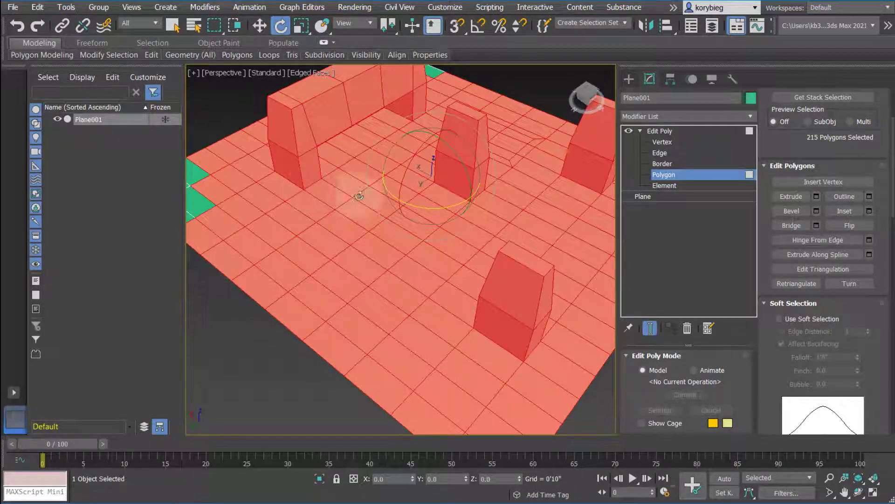
# Select a single flat polygon near the middle tower and hinge it from that tower's horizontal mid-height edge.
pyautogui.click(479, 260)
pyautogui.click(410, 224)
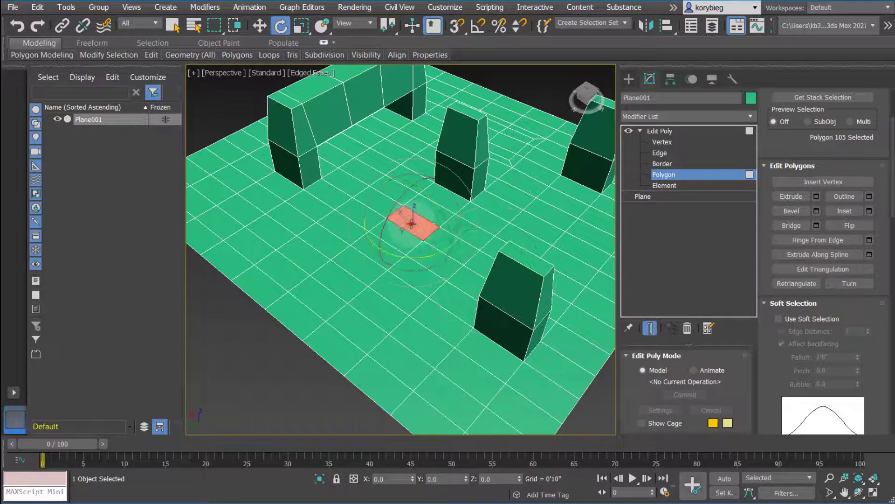
pyautogui.keyDown('alt'); pyautogui.moveTo(410, 224); pyautogui.dragTo(427, 231, button='middle'); pyautogui.keyUp('alt')
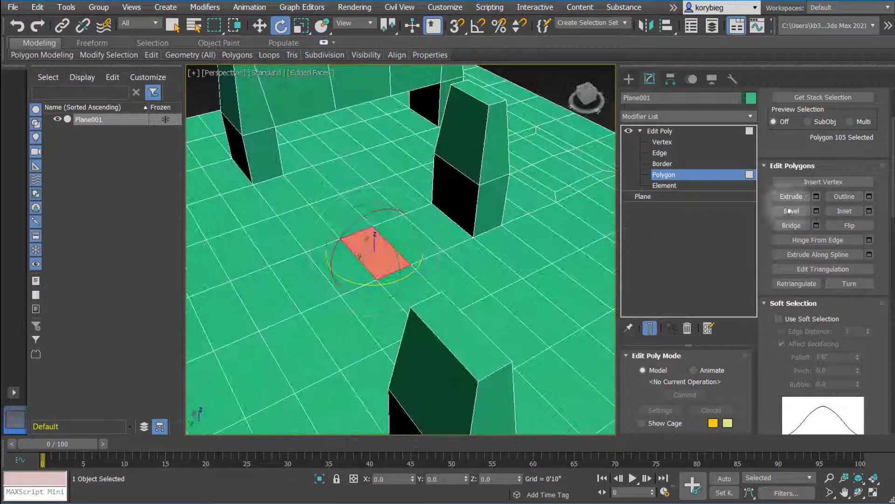
pyautogui.click(869, 242)
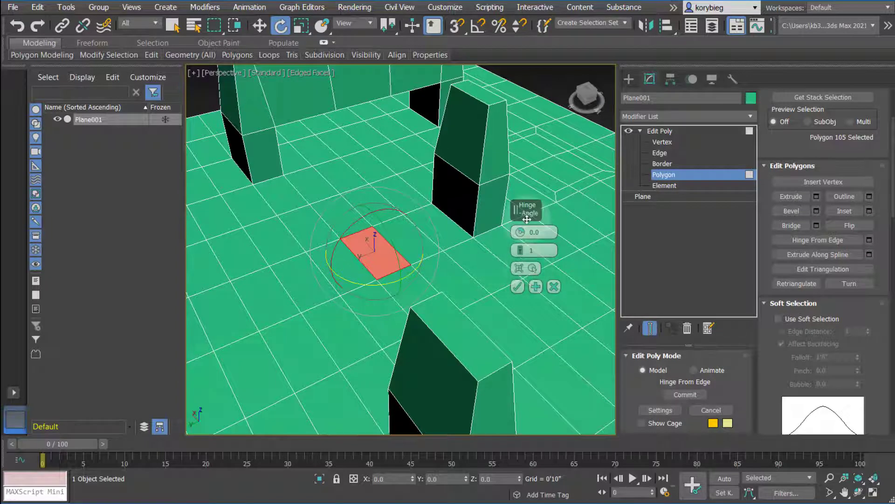
pyautogui.click(521, 269)
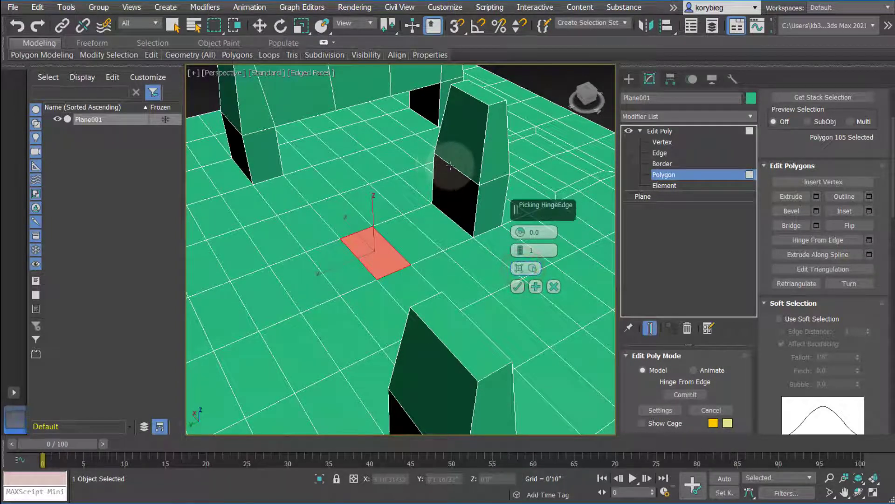
pyautogui.click(452, 166)
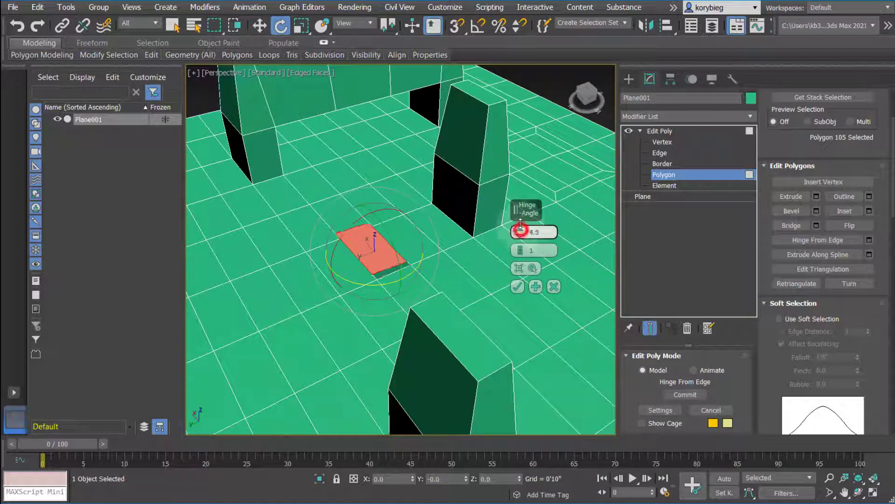
# Set the hinge angle to 90.5 with 7 segments and inspect the curved extrusion.
pyautogui.moveTo(521, 229); pyautogui.dragTo(424, 244)
pyautogui.keyDown('alt'); pyautogui.moveTo(424, 245); pyautogui.dragTo(386, 206, button='middle'); pyautogui.keyUp('alt')
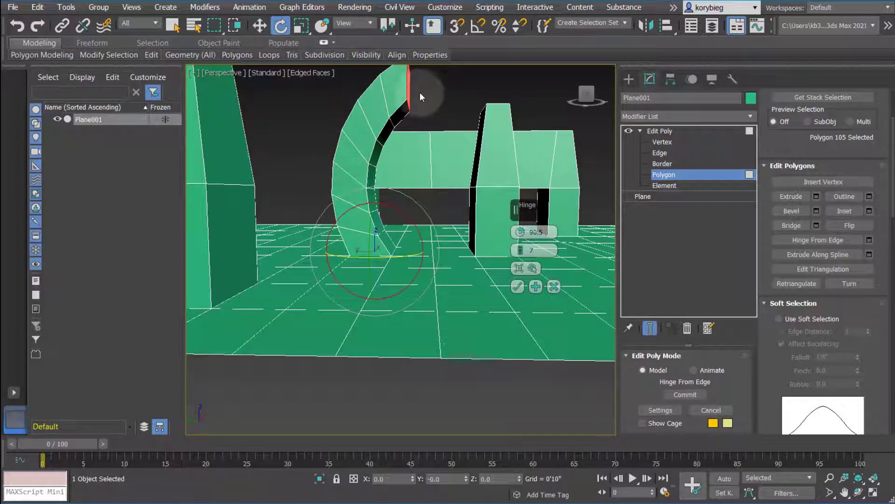
pyautogui.keyDown('alt'); pyautogui.moveTo(410, 194); pyautogui.dragTo(391, 203, button='middle'); pyautogui.keyUp('alt')
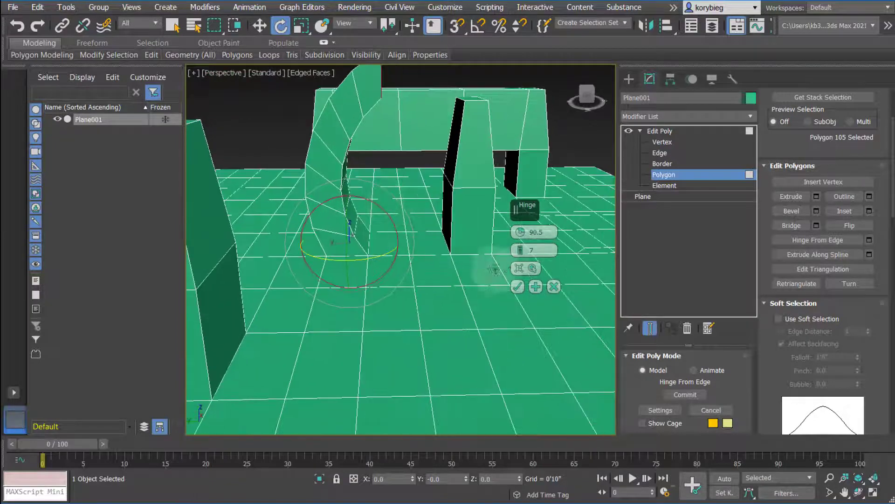
# Re-pick the hinge edge as a flat plane edge between the polygon and the middle tower, then apply the hinge.
pyautogui.click(519, 268)
pyautogui.keyDown('alt'); pyautogui.moveTo(434, 166); pyautogui.dragTo(423, 137, button='middle'); pyautogui.keyUp('alt')
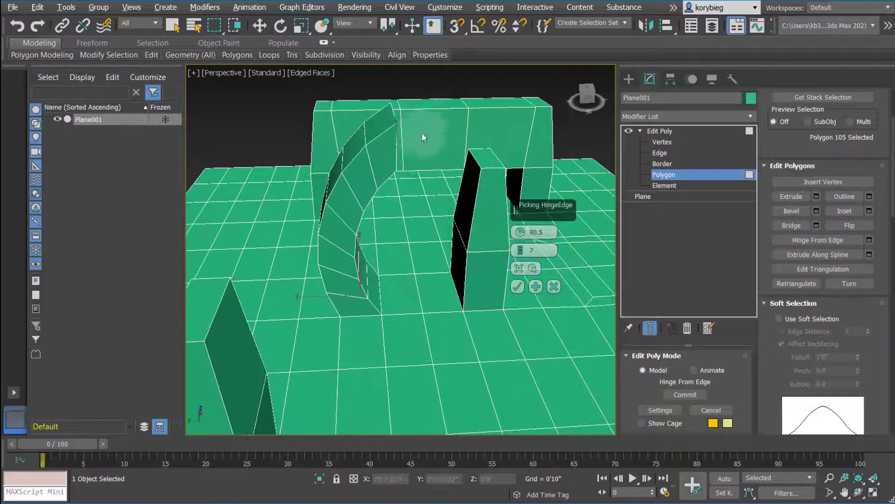
pyautogui.click(419, 296)
pyautogui.press('e')
pyautogui.keyDown('alt'); pyautogui.moveTo(420, 296); pyautogui.dragTo(395, 249, button='middle'); pyautogui.keyUp('alt')
pyautogui.keyDown('alt'); pyautogui.moveTo(400, 365); pyautogui.dragTo(343, 290, button='middle'); pyautogui.keyUp('alt')
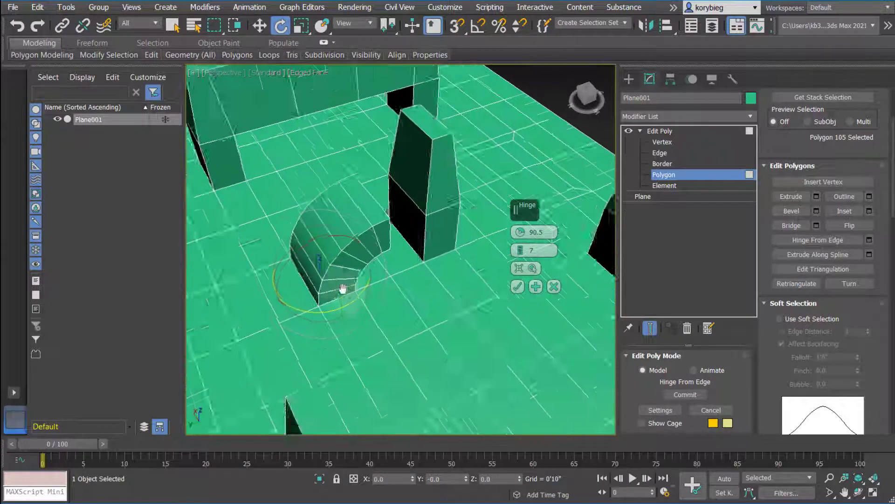
pyautogui.click(518, 286)
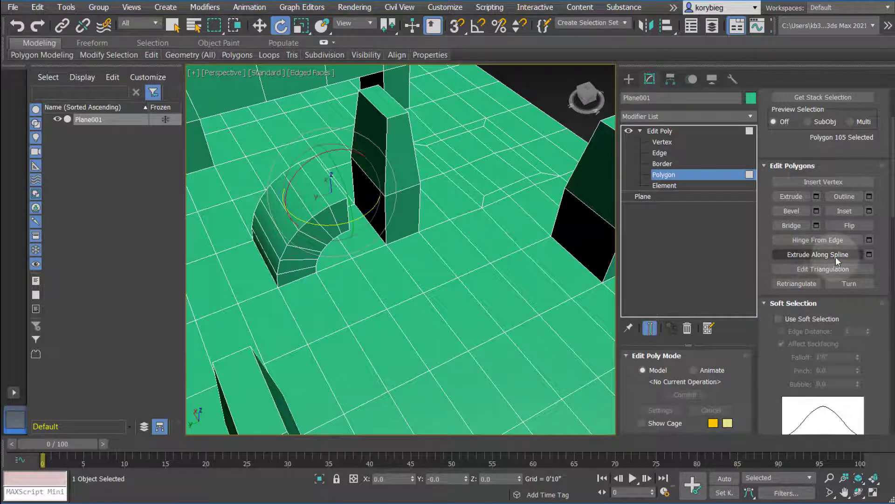
# Draw an open four-point Line spline with corner points on the empty ground beside the plane.
pyautogui.scroll(-5, 366, 208)
pyautogui.keyDown('alt'); pyautogui.moveTo(426, 241); pyautogui.dragTo(431, 250, button='middle'); pyautogui.keyUp('alt')
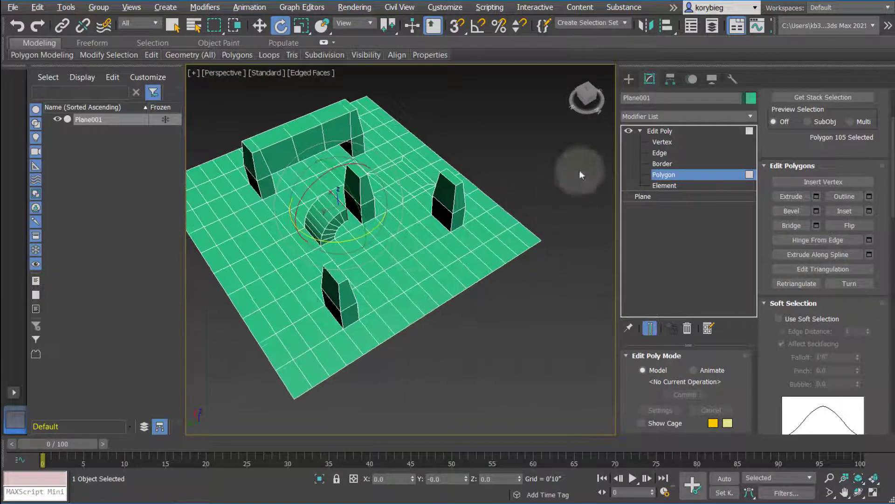
pyautogui.click(632, 82)
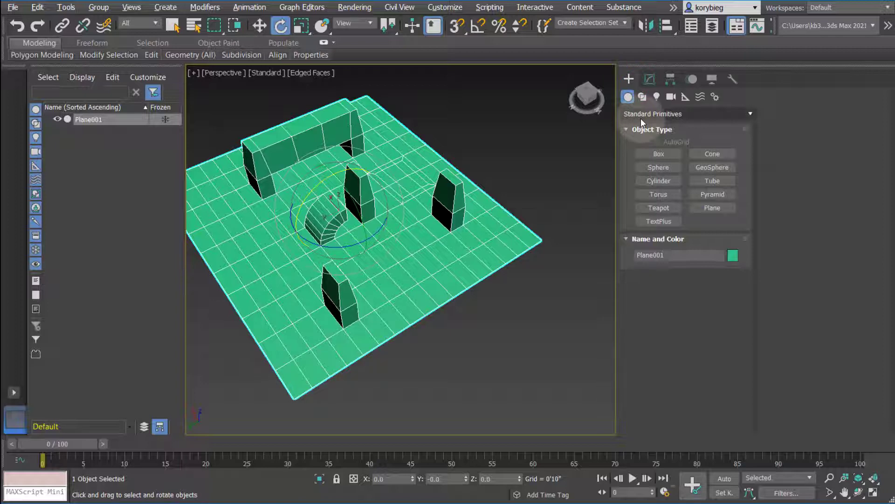
pyautogui.click(642, 97)
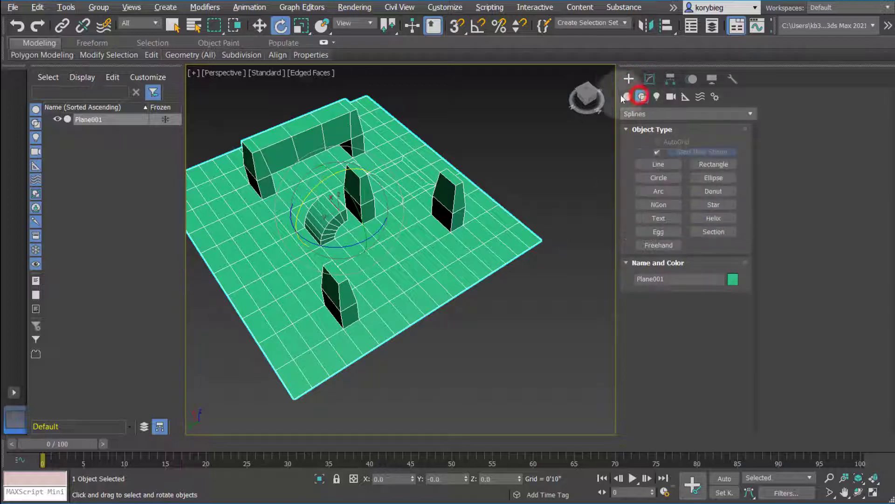
pyautogui.click(658, 164)
pyautogui.click(446, 341)
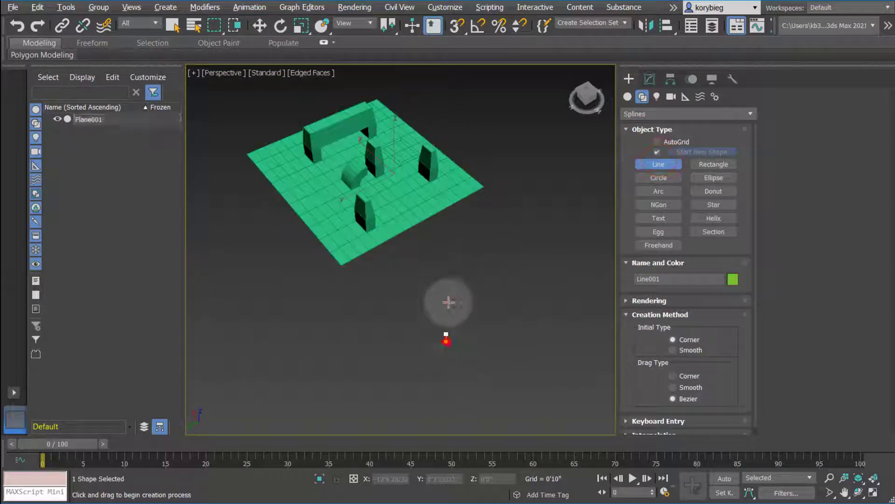
pyautogui.click(460, 258)
pyautogui.click(555, 247)
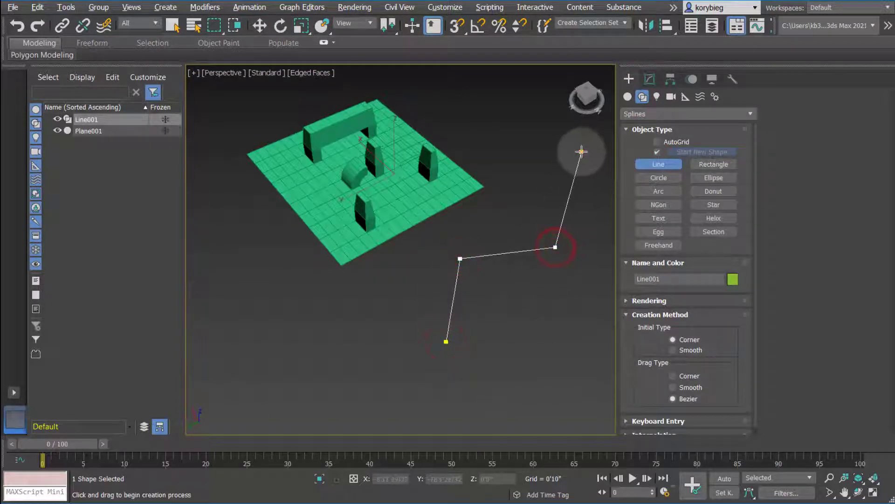
pyautogui.click(581, 152)
pyautogui.rightClick(581, 152)
pyautogui.keyDown('alt'); pyautogui.moveTo(558, 234); pyautogui.dragTo(560, 244, button='middle'); pyautogui.keyUp('alt')
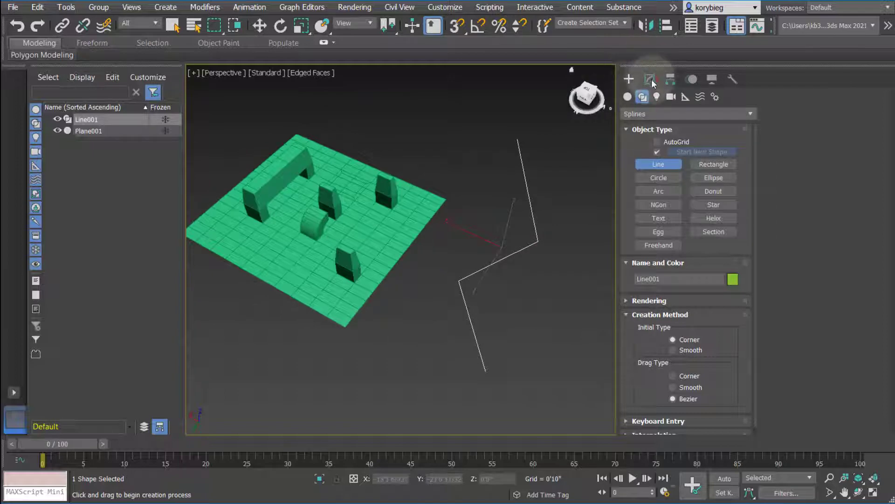
# Switch the line to vertex editing and raise its third vertex along the Z axis.
pyautogui.click(650, 79)
pyautogui.press('e')
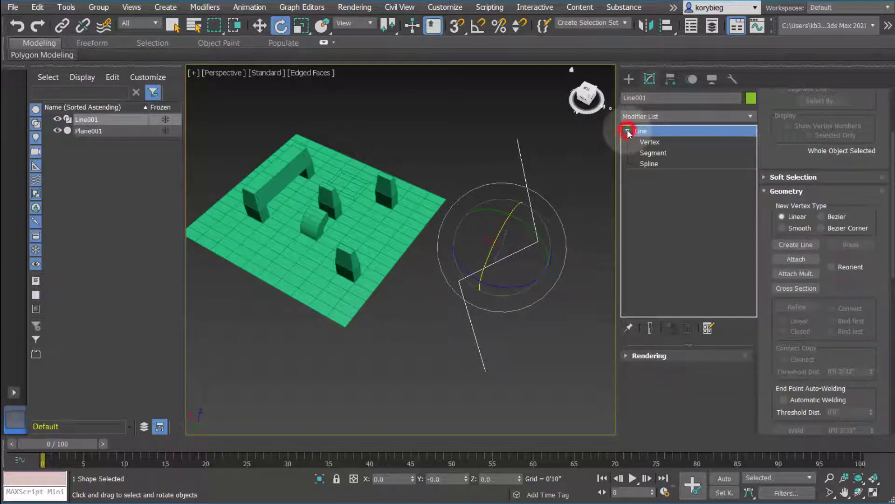
pyautogui.click(652, 146)
pyautogui.moveTo(524, 221); pyautogui.dragTo(564, 264)
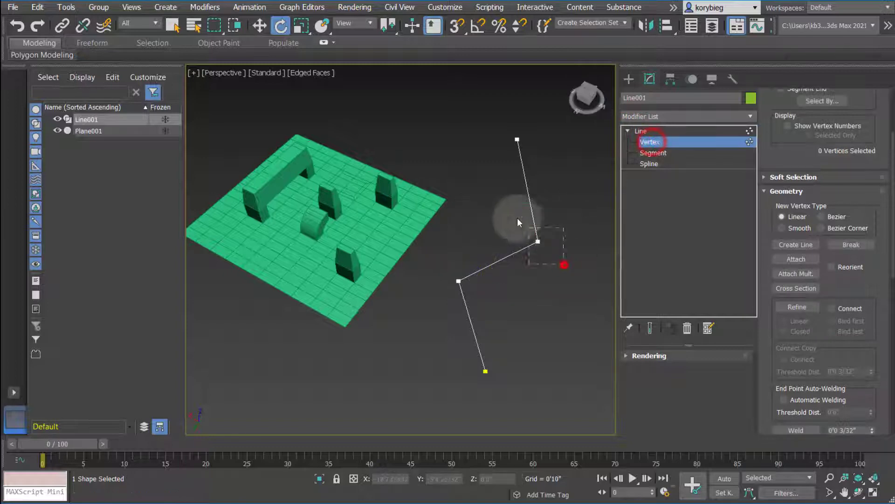
pyautogui.click(260, 26)
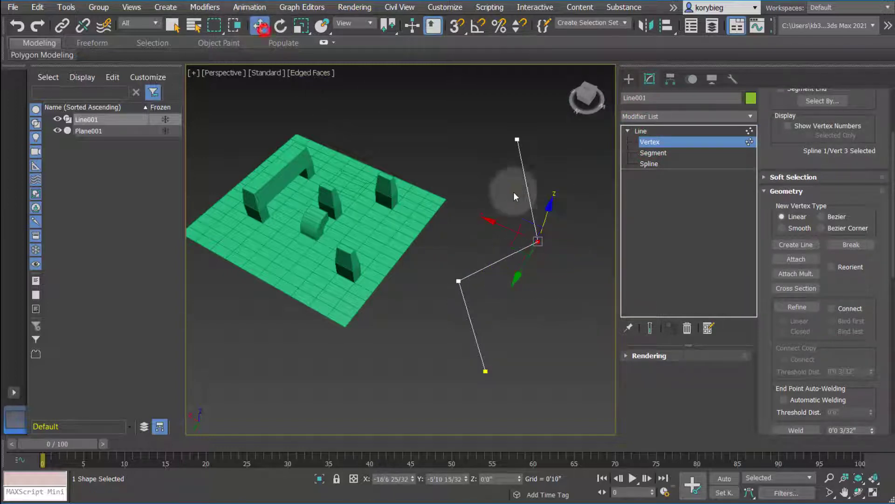
pyautogui.moveTo(549, 211); pyautogui.dragTo(550, 203)
pyautogui.keyDown('alt'); pyautogui.moveTo(530, 261); pyautogui.dragTo(497, 222, button='middle'); pyautogui.keyUp('alt')
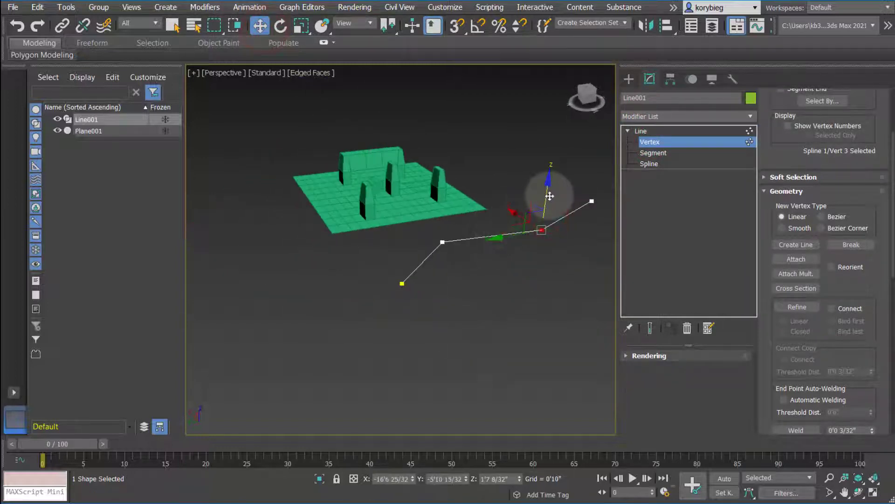
pyautogui.moveTo(550, 196); pyautogui.dragTo(537, 160)
# Lower the line's second vertex to a Z of about -2'11".
pyautogui.click(443, 243)
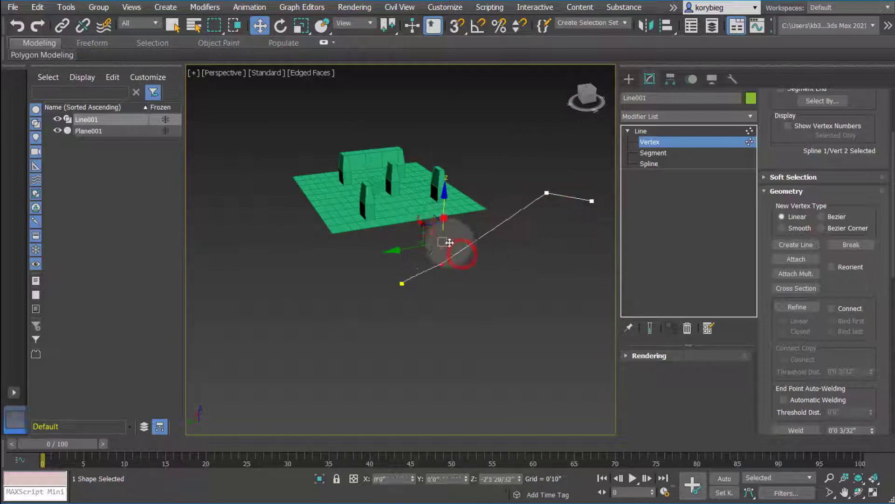
pyautogui.keyDown('alt'); pyautogui.moveTo(466, 256); pyautogui.dragTo(434, 264, button='middle'); pyautogui.keyUp('alt')
pyautogui.keyDown('alt'); pyautogui.moveTo(514, 191); pyautogui.dragTo(516, 216, button='middle'); pyautogui.keyUp('alt')
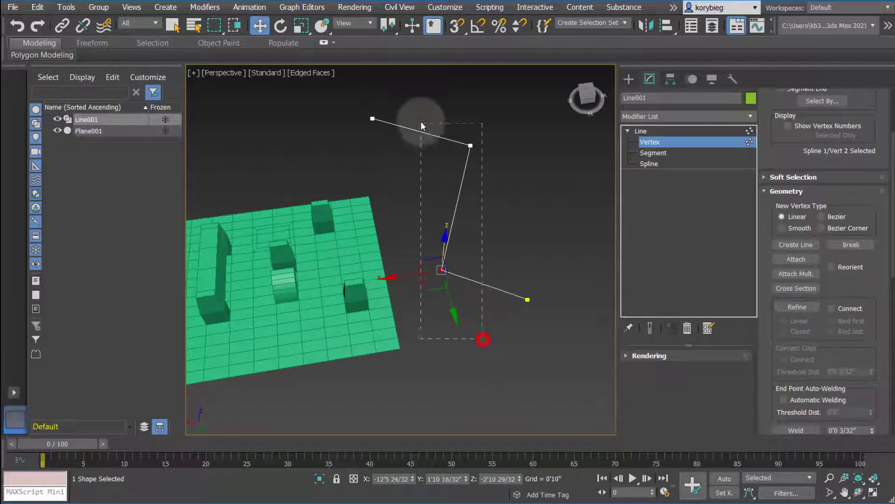
# Select the line's two middle vertices and convert them to Smooth.
pyautogui.moveTo(421, 121); pyautogui.dragTo(419, 115)
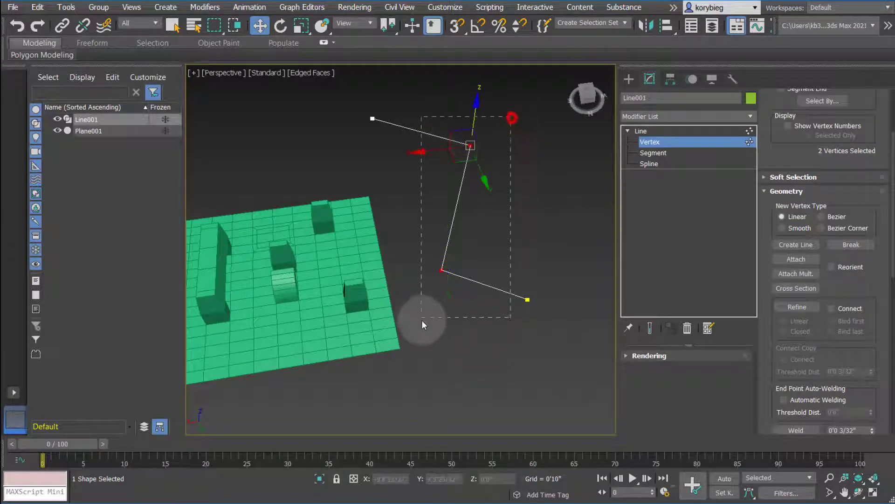
pyautogui.rightClick(471, 146)
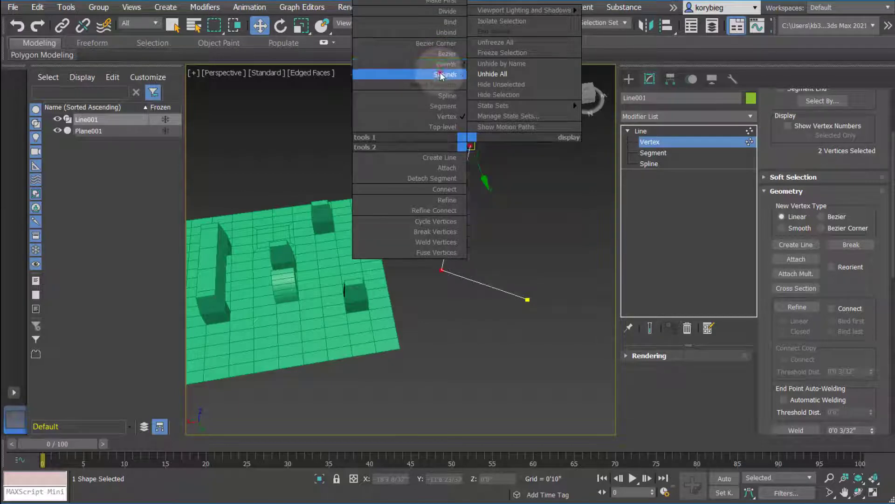
pyautogui.click(440, 74)
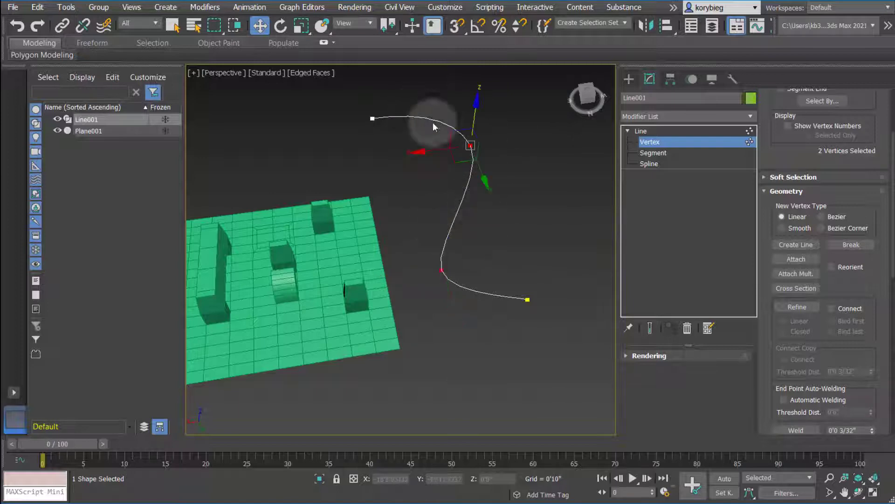
pyautogui.moveTo(466, 192); pyautogui.dragTo(464, 223, button='middle')
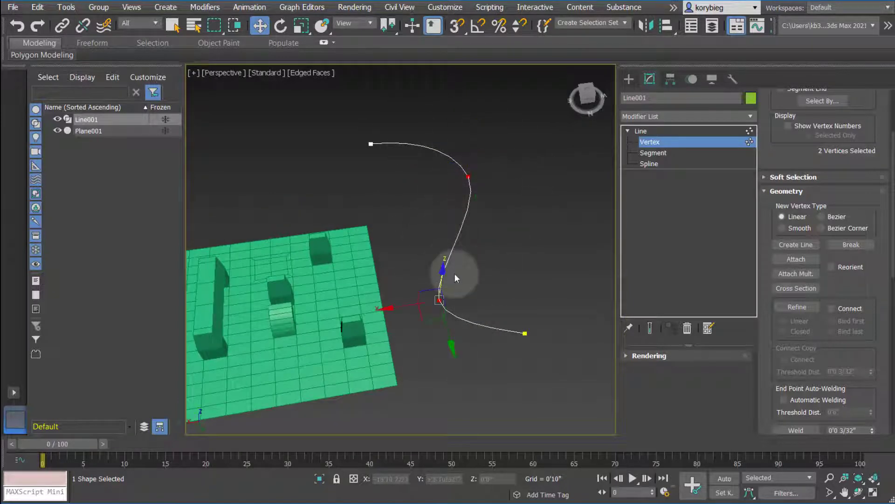
# Leave the line's vertex editing, deselect the line and select the plane object with the selection tool.
pyautogui.click(639, 130)
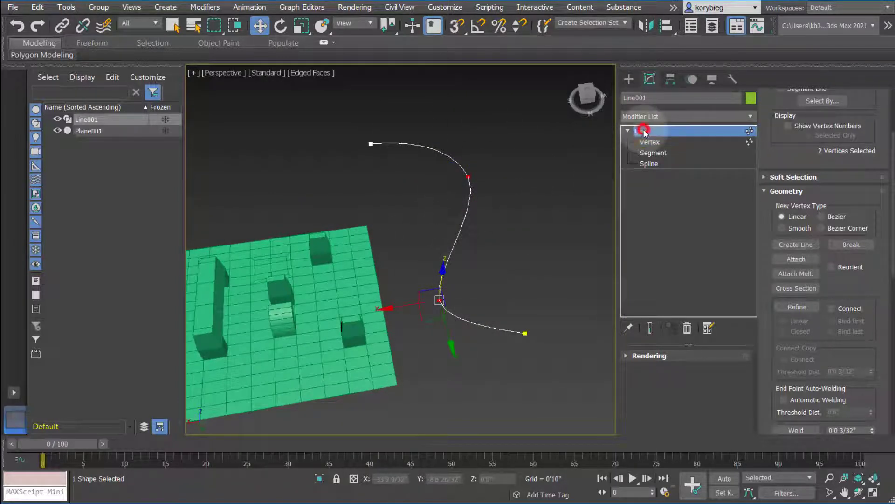
pyautogui.click(641, 138)
pyautogui.click(640, 132)
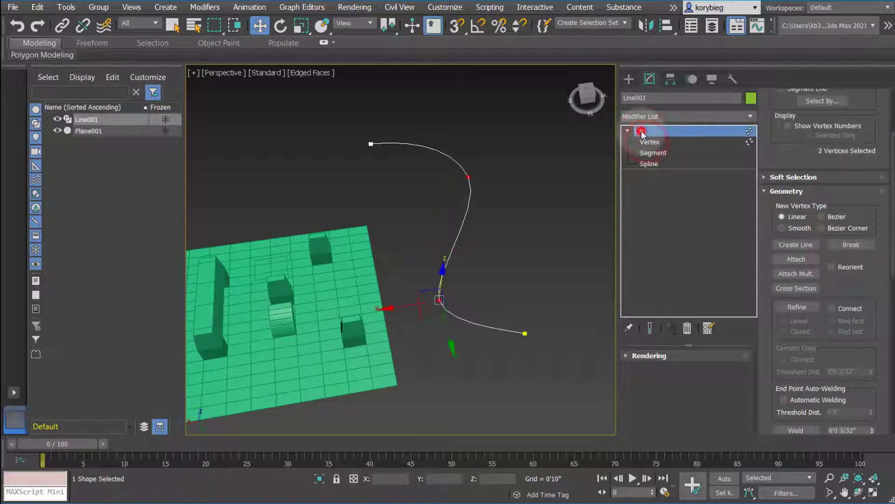
pyautogui.click(540, 220)
pyautogui.moveTo(299, 351); pyautogui.dragTo(380, 306, button='middle')
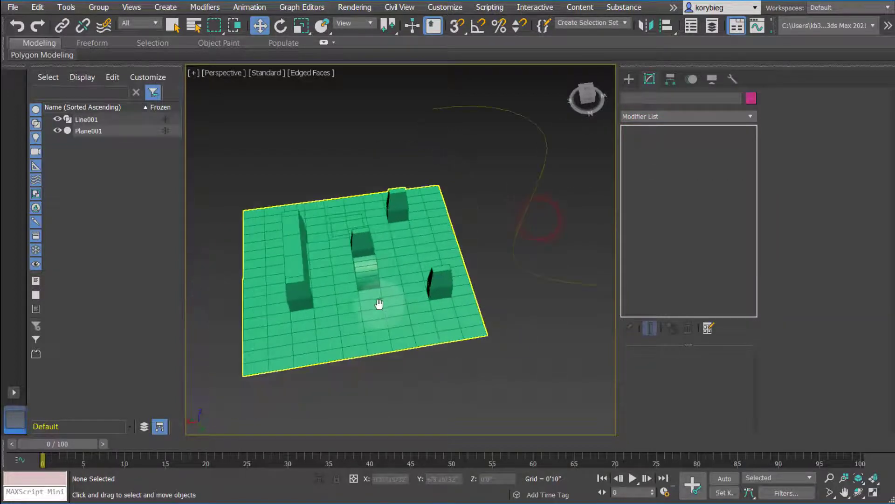
pyautogui.click(390, 276)
pyautogui.click(172, 27)
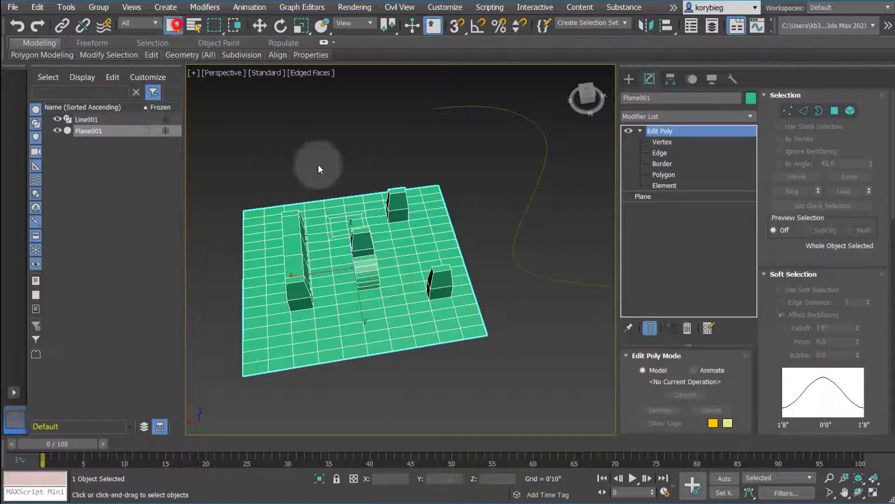
# In polygon editing, select five polygons: one on the flat plane, a tapered block's top, the bridge's top and two block side faces.
pyautogui.keyDown('alt'); pyautogui.moveTo(405, 238); pyautogui.dragTo(375, 275, button='middle'); pyautogui.keyUp('alt')
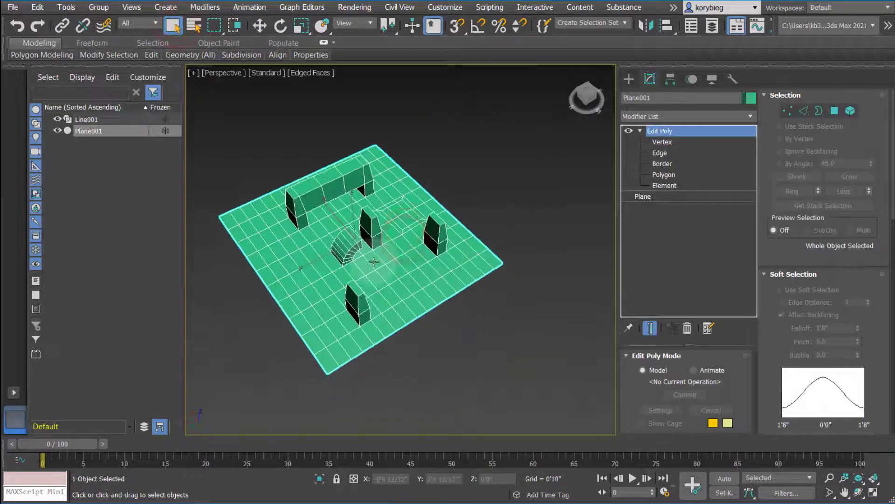
pyautogui.click(657, 174)
pyautogui.keyDown('alt'); pyautogui.moveTo(464, 306); pyautogui.dragTo(257, 228, button='middle'); pyautogui.keyUp('alt')
pyautogui.click(344, 219)
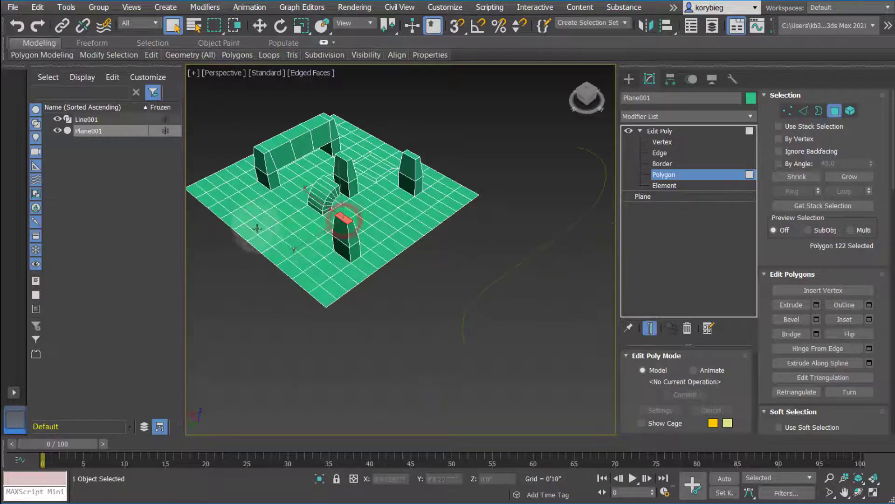
pyautogui.keyDown('ctrl'); pyautogui.click(246, 214); pyautogui.keyUp('ctrl')
pyautogui.keyDown('ctrl'); pyautogui.click(300, 133); pyautogui.keyUp('ctrl')
pyautogui.keyDown('alt'); pyautogui.moveTo(300, 134); pyautogui.dragTo(457, 266, button='middle'); pyautogui.keyUp('alt')
pyautogui.keyDown('ctrl'); pyautogui.click(327, 206); pyautogui.keyUp('ctrl')
pyautogui.keyDown('ctrl'); pyautogui.click(342, 255); pyautogui.keyUp('ctrl')
# Extrude the five selected polygons along a spline, picking the curved line as the path.
pyautogui.click(870, 363)
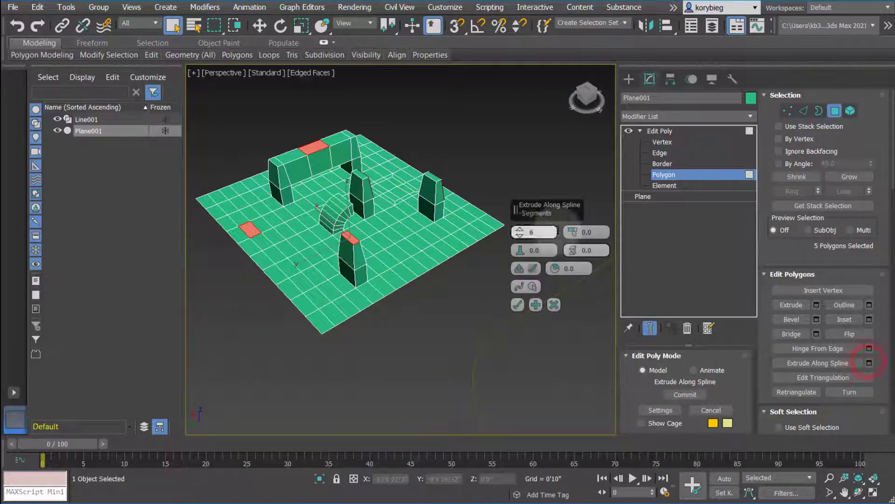
pyautogui.moveTo(525, 208); pyautogui.dragTo(512, 164)
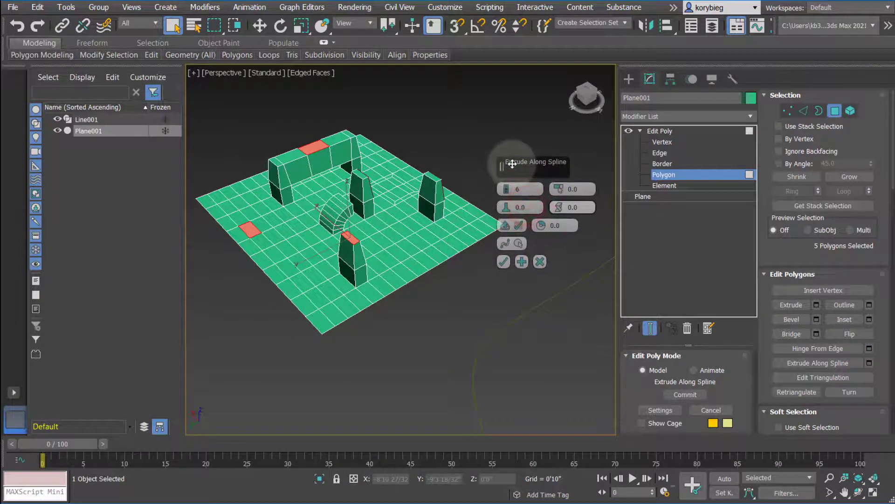
pyautogui.click(509, 244)
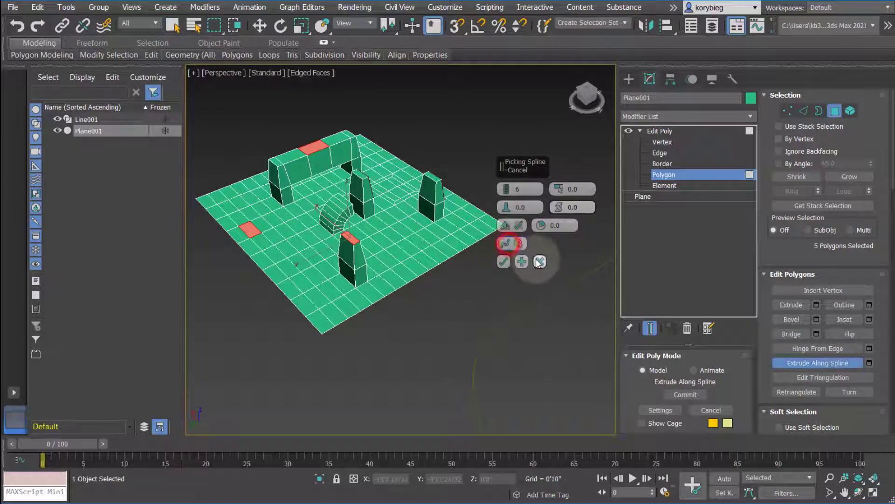
pyautogui.click(564, 290)
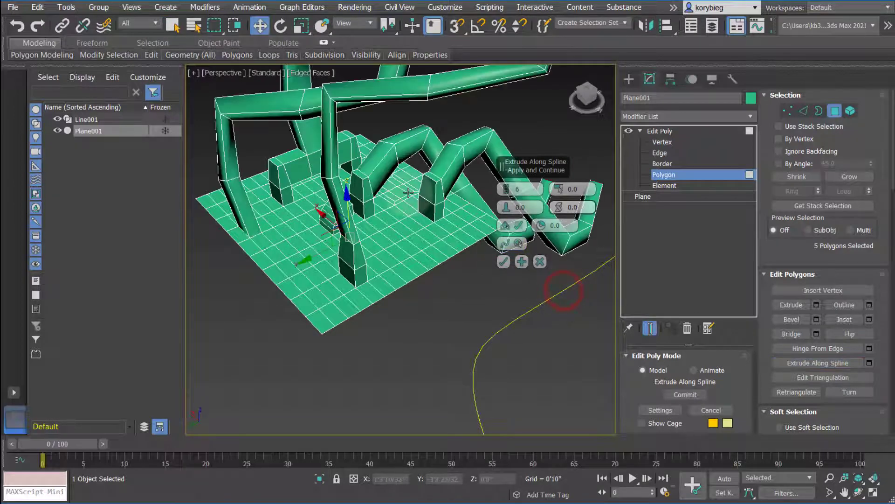
pyautogui.moveTo(409, 192); pyautogui.dragTo(380, 249, button='middle')
pyautogui.scroll(-2, 347, 312)
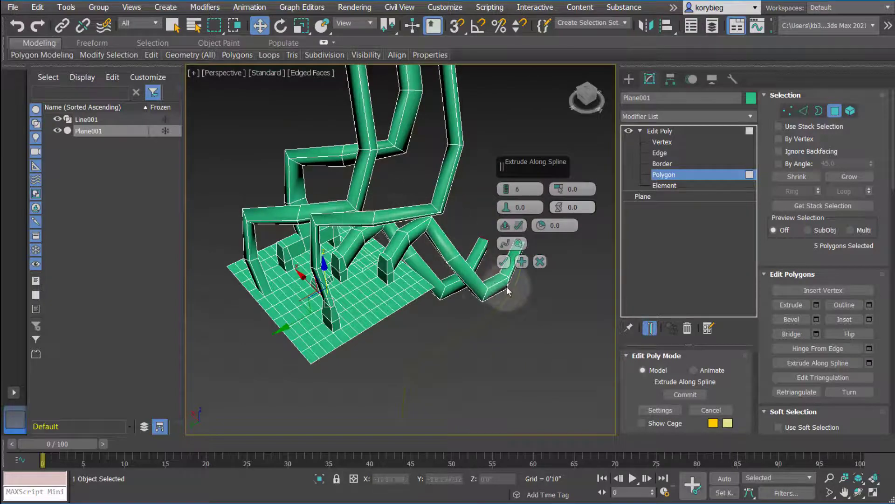
pyautogui.keyDown('alt'); pyautogui.moveTo(443, 308); pyautogui.dragTo(375, 251, button='middle'); pyautogui.keyUp('alt')
pyautogui.scroll(-3, 352, 245)
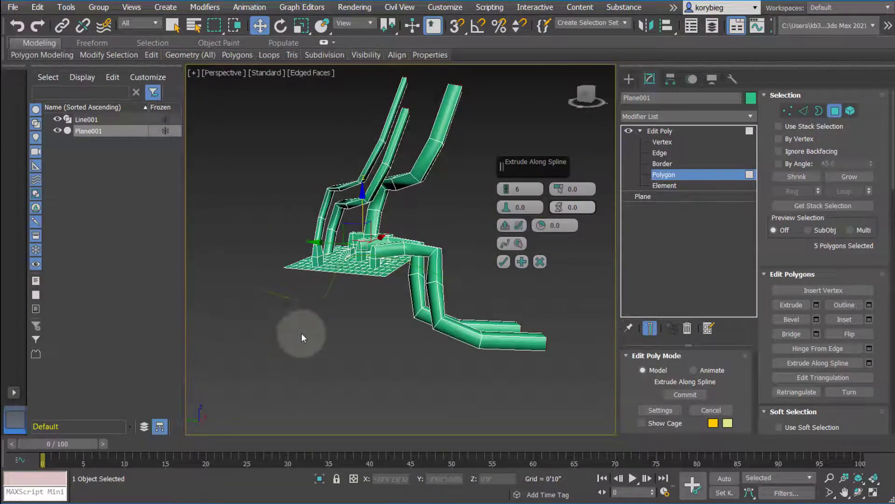
pyautogui.keyDown('alt'); pyautogui.moveTo(301, 333); pyautogui.dragTo(365, 364, button='middle'); pyautogui.keyUp('alt')
pyautogui.keyDown('alt'); pyautogui.moveTo(446, 310); pyautogui.dragTo(492, 226, button='middle'); pyautogui.keyUp('alt')
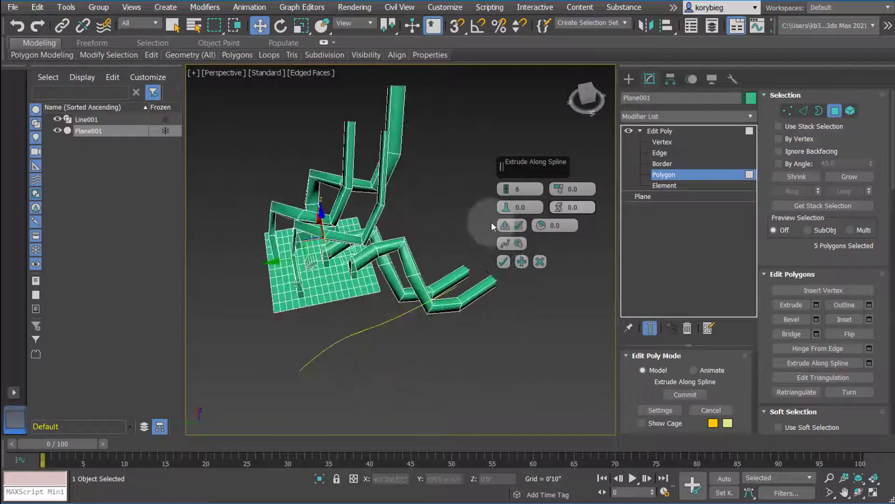
# Set the spline extrusion to 14 segments with a taper curve of 1.0.
pyautogui.moveTo(506, 190); pyautogui.dragTo(449, 268)
pyautogui.keyDown('alt'); pyautogui.moveTo(449, 268); pyautogui.dragTo(400, 256, button='middle'); pyautogui.keyUp('alt')
pyautogui.scroll(3, 399, 256)
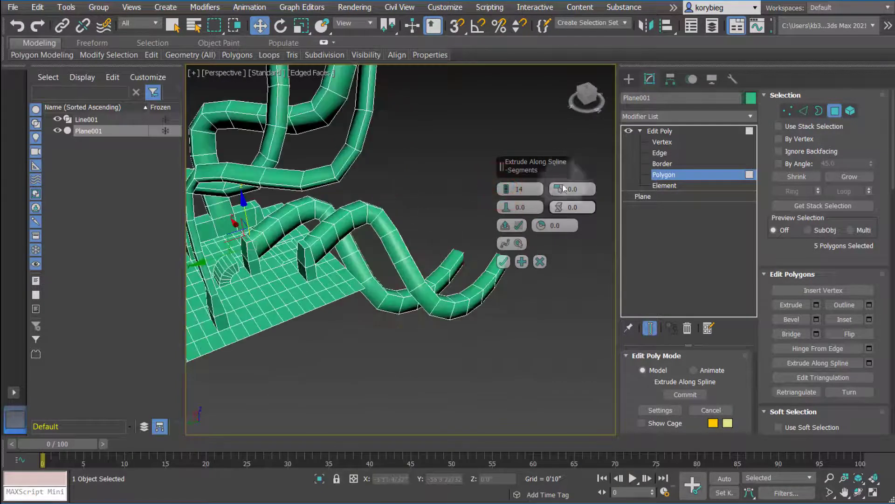
pyautogui.moveTo(505, 209); pyautogui.dragTo(506, 205)
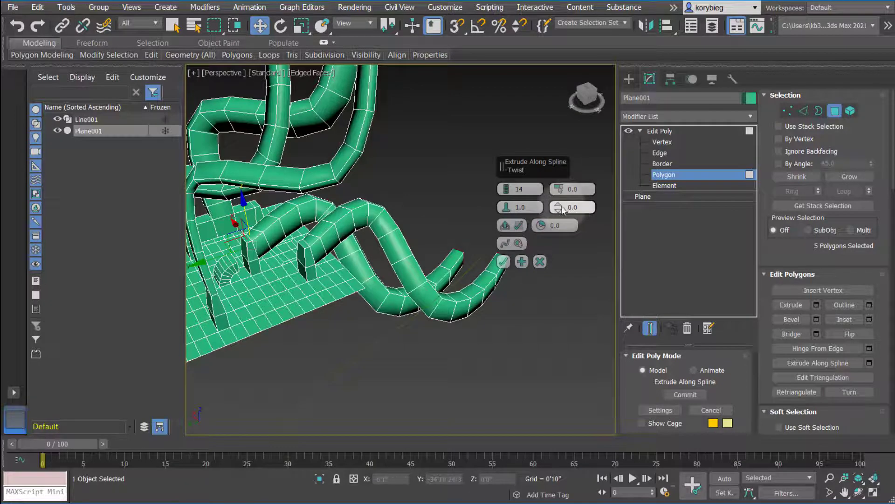
# Toggle the extrusion's alignment to the face normals off and back on, and accept the spline extrusion.
pyautogui.click(519, 227)
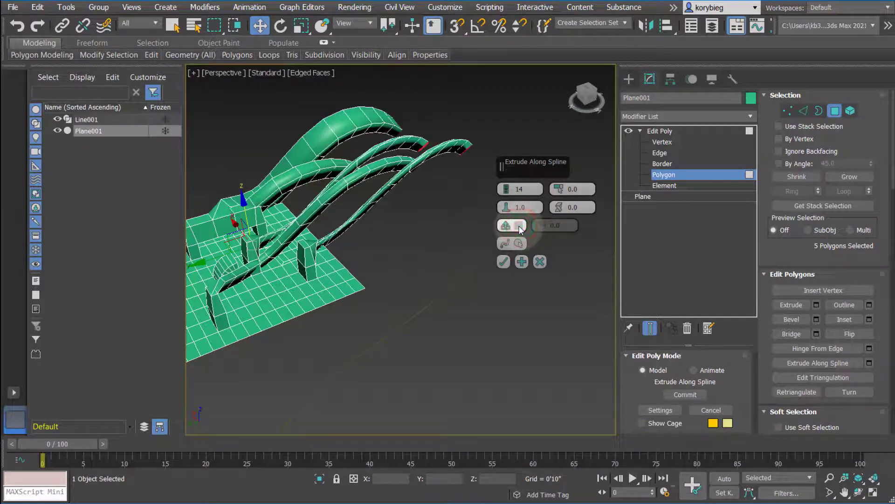
pyautogui.click(519, 227)
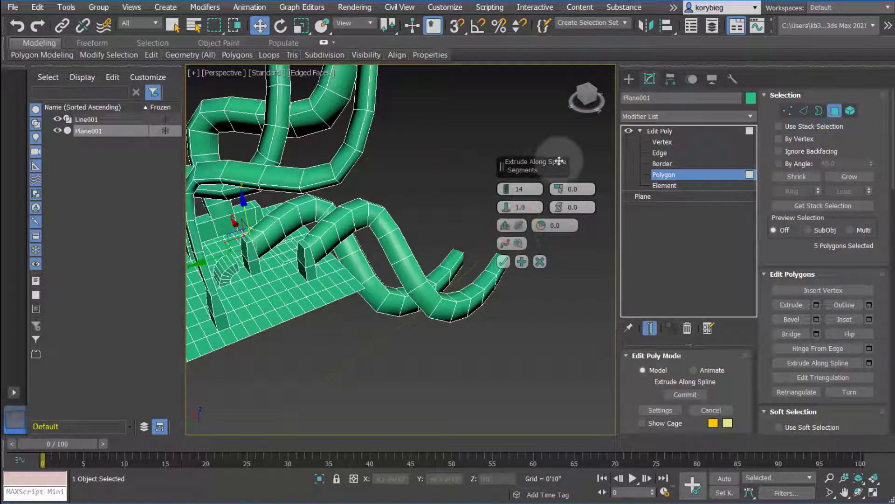
pyautogui.keyDown('alt'); pyautogui.moveTo(398, 290); pyautogui.dragTo(379, 291, button='middle'); pyautogui.keyUp('alt')
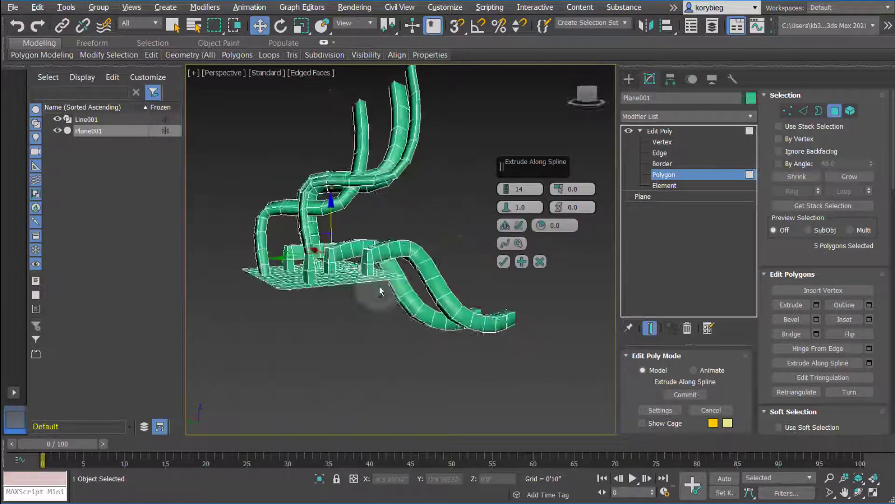
pyautogui.click(504, 262)
pyautogui.keyDown('alt'); pyautogui.moveTo(454, 219); pyautogui.dragTo(472, 205, button='middle'); pyautogui.keyUp('alt')
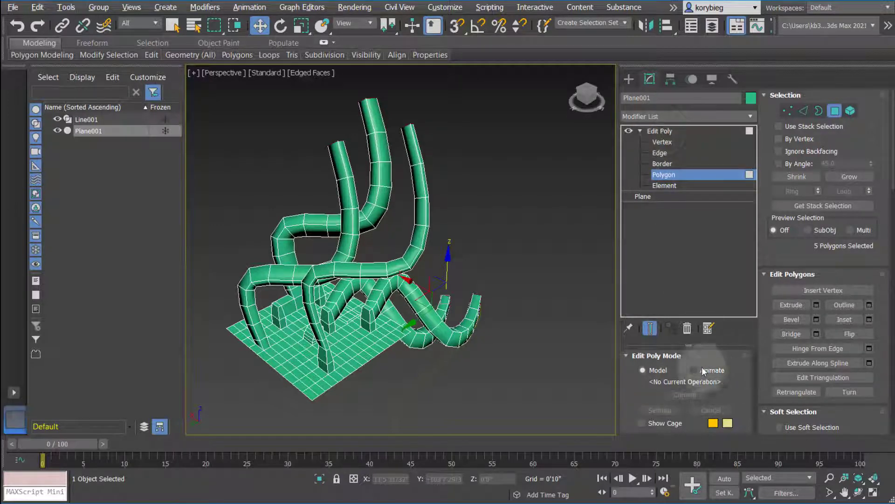
# Leave polygon editing, add a TurboSmooth modifier with 2 iterations to the plane object, and deselect it.
pyautogui.click(655, 130)
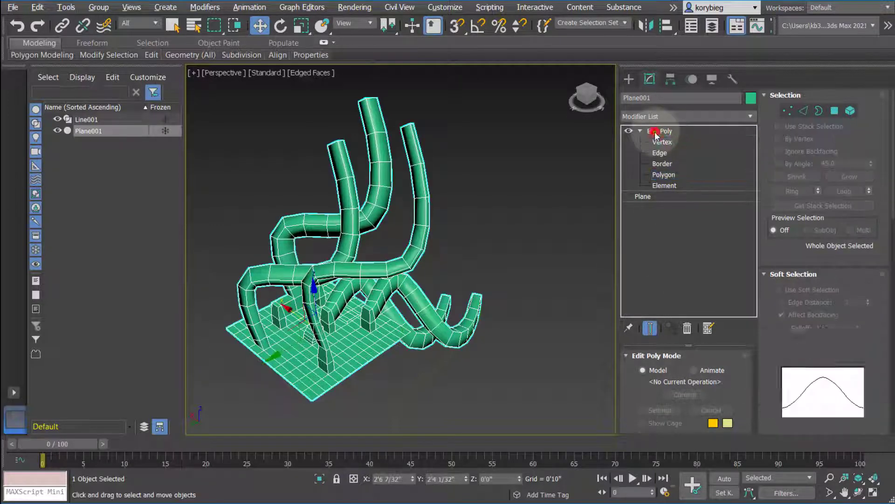
pyautogui.click(750, 117)
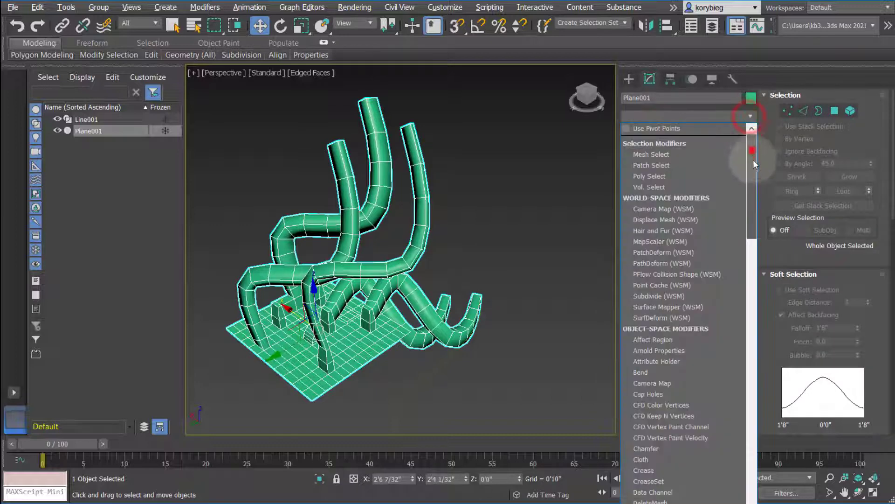
pyautogui.moveTo(754, 159); pyautogui.dragTo(746, 422)
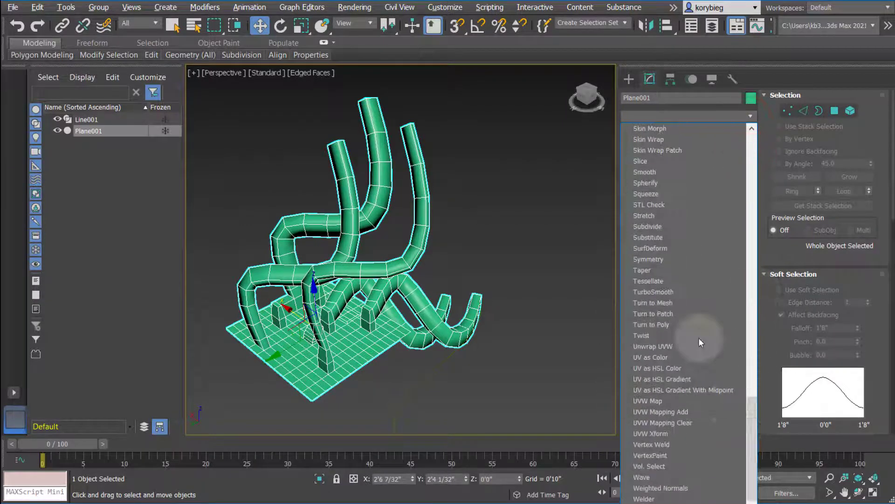
pyautogui.click(655, 291)
pyautogui.click(731, 375)
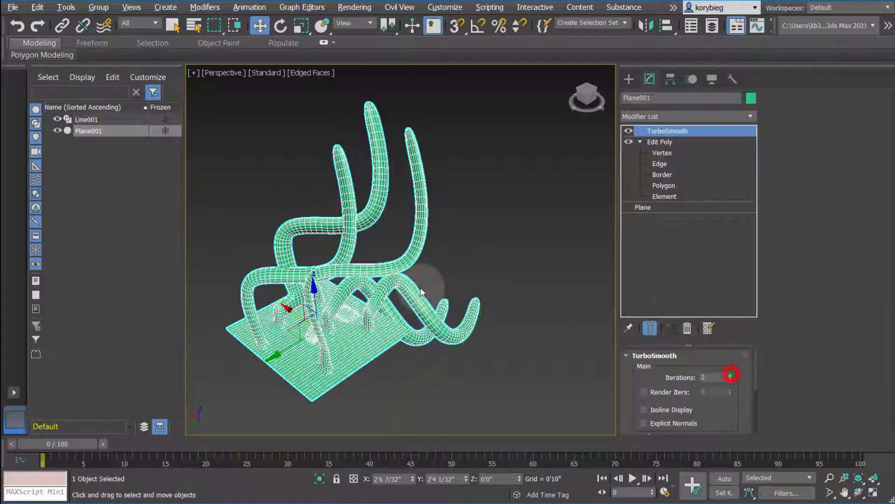
pyautogui.moveTo(422, 289)
pyautogui.keyDown('alt'); pyautogui.mouseDown(button='middle')
pyautogui.moveTo(535, 219)
pyautogui.moveTo(442, 367)
pyautogui.moveTo(426, 305)
pyautogui.mouseUp(button='middle'); pyautogui.keyUp('alt')
pyautogui.click(544, 215)
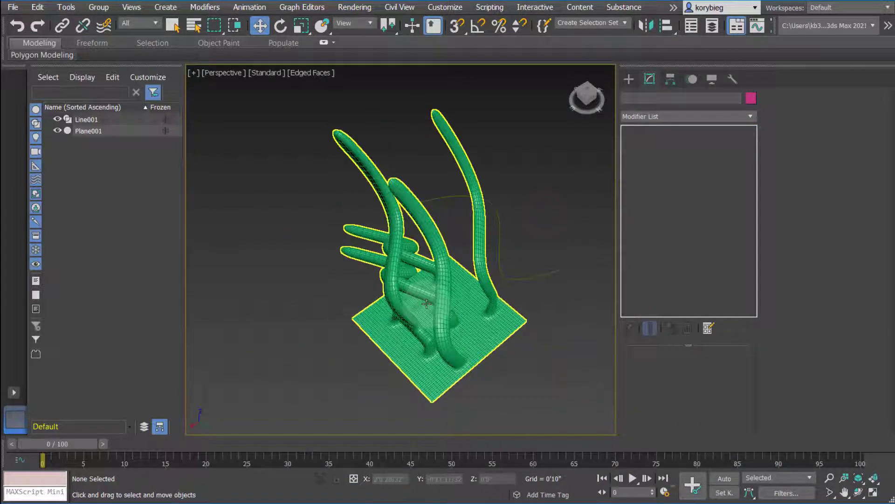
pyautogui.scroll(4, 423, 305)
# Reselect the plane object, turn off TurboSmooth's display and add a second Edit Poly modifier between TurboSmooth and the first Edit Poly.
pyautogui.click(421, 264)
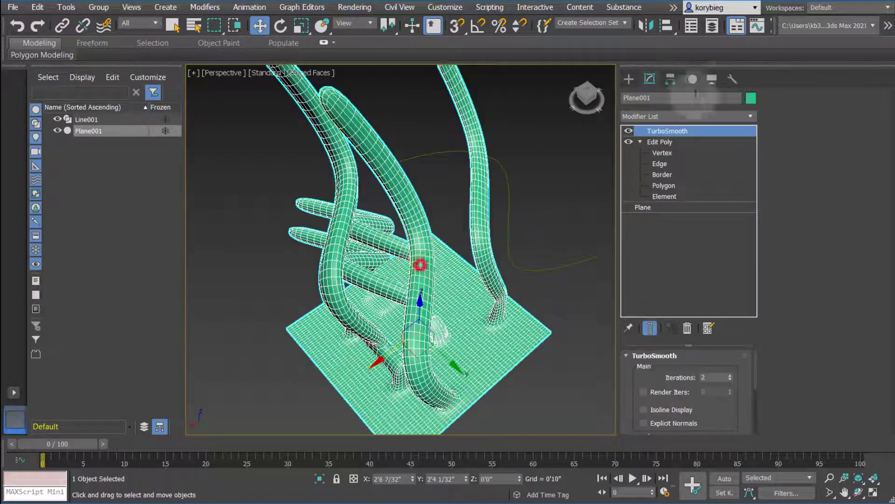
pyautogui.click(628, 131)
pyautogui.click(659, 143)
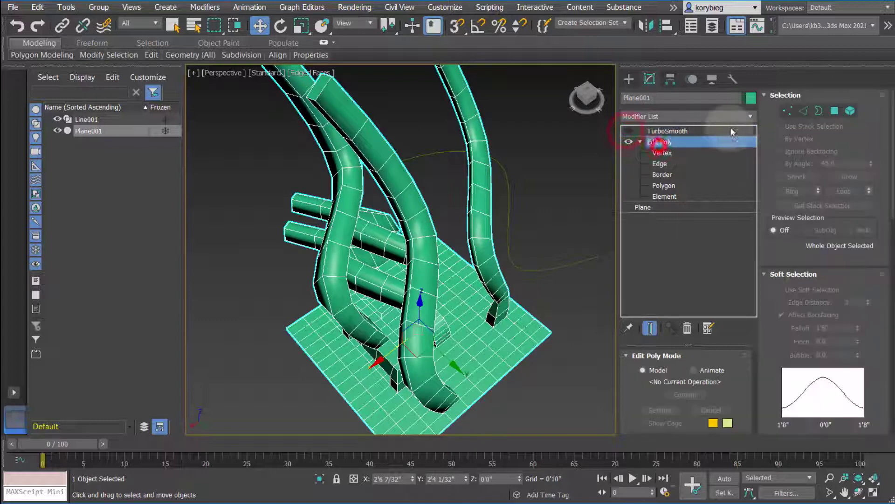
pyautogui.click(746, 117)
pyautogui.scroll(-5, 650, 427)
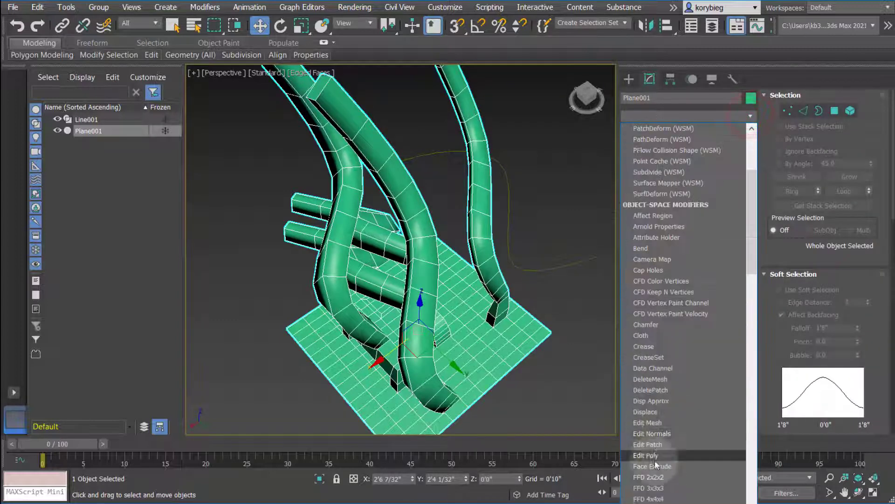
pyautogui.click(651, 458)
pyautogui.click(640, 142)
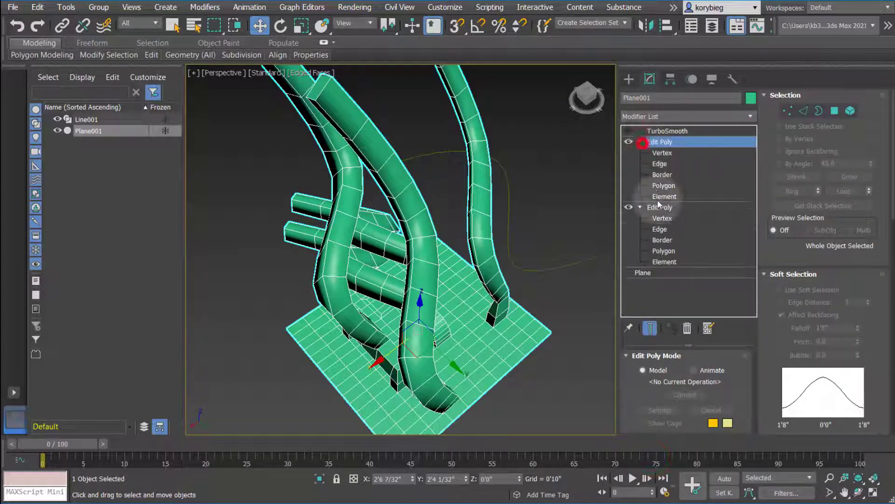
# In the new Edit Poly's polygon mode, select five polygons spread along the sides of the extruded tubes.
pyautogui.click(664, 185)
pyautogui.keyDown('alt'); pyautogui.moveTo(595, 209); pyautogui.dragTo(439, 164, button='middle'); pyautogui.keyUp('alt')
pyautogui.click(438, 162)
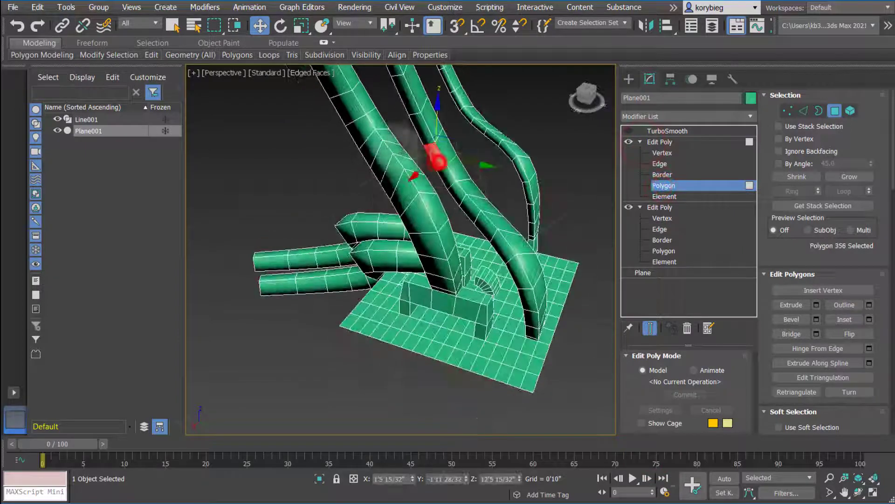
pyautogui.keyDown('ctrl'); pyautogui.click(360, 131); pyautogui.keyUp('ctrl')
pyautogui.keyDown('alt'); pyautogui.moveTo(560, 224); pyautogui.dragTo(488, 198, button='middle'); pyautogui.keyUp('alt')
pyautogui.keyDown('ctrl'); pyautogui.click(512, 193); pyautogui.keyUp('ctrl')
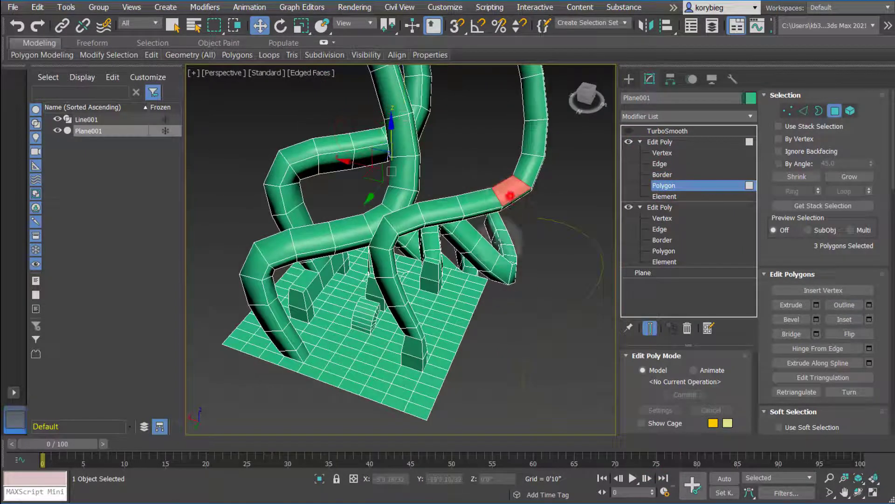
pyautogui.keyDown('alt'); pyautogui.moveTo(531, 326); pyautogui.dragTo(518, 142, button='middle'); pyautogui.keyUp('alt')
pyautogui.keyDown('ctrl'); pyautogui.click(517, 306); pyautogui.keyUp('ctrl')
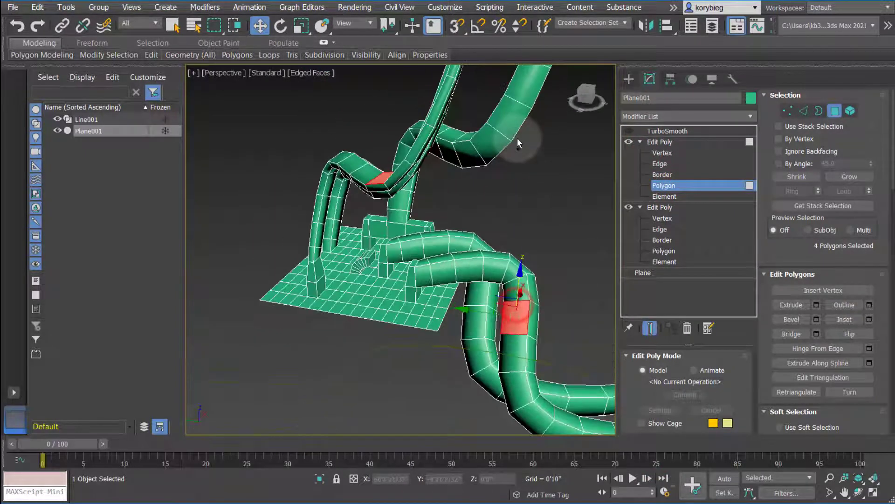
# Extrude the selected tube polygons along the curved line with 6 segments and accept the branches.
pyautogui.click(869, 363)
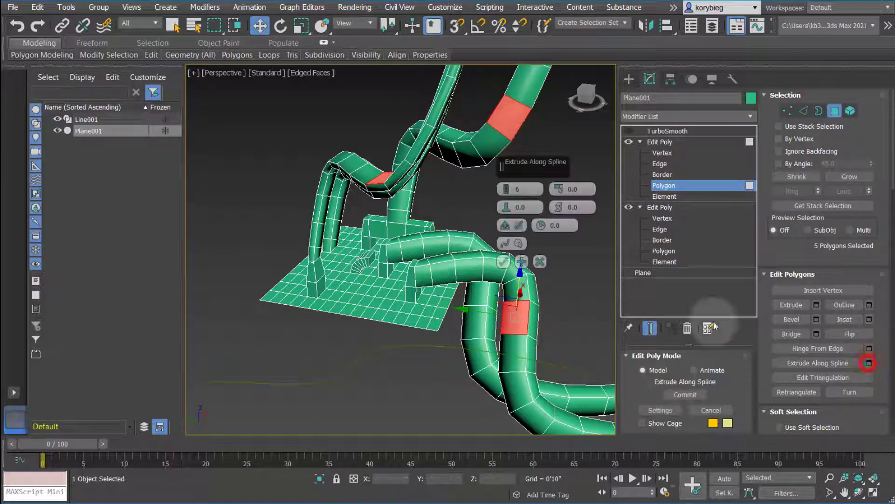
pyautogui.click(517, 244)
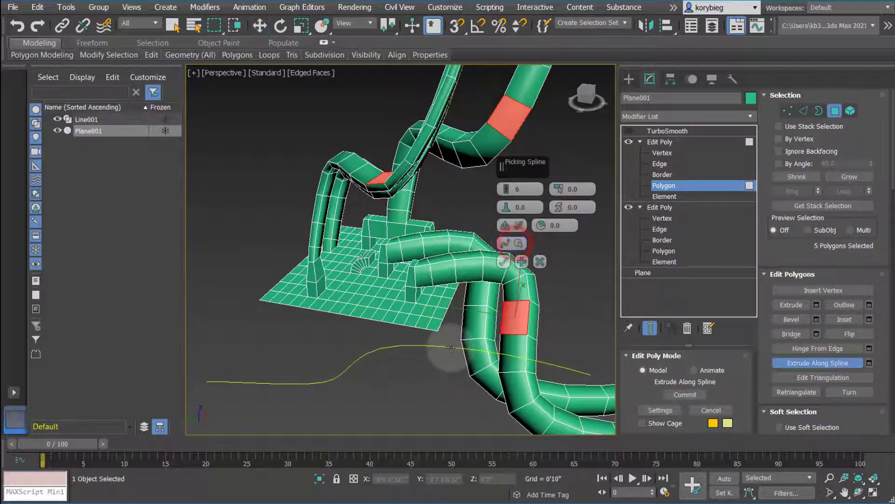
pyautogui.click(452, 354)
pyautogui.keyDown('alt'); pyautogui.moveTo(546, 310); pyautogui.dragTo(527, 283, button='middle'); pyautogui.keyUp('alt')
pyautogui.click(504, 262)
pyautogui.scroll(-3, 485, 266)
pyautogui.keyDown('alt'); pyautogui.moveTo(485, 264); pyautogui.dragTo(474, 291, button='middle'); pyautogui.keyUp('alt')
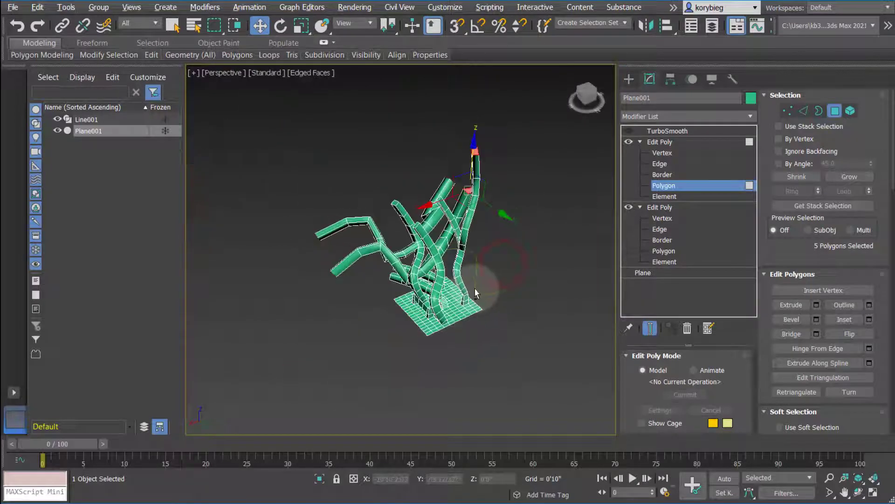
# Leave polygon editing, turn TurboSmooth's display back on and deselect the object to examine the smoothed branches.
pyautogui.click(670, 144)
pyautogui.click(673, 132)
pyautogui.click(626, 132)
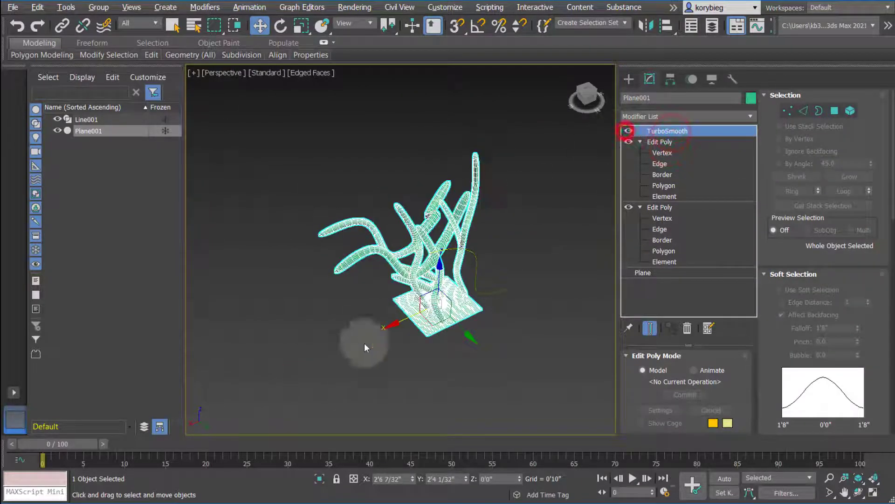
pyautogui.scroll(5, 365, 344)
pyautogui.moveTo(516, 229); pyautogui.dragTo(360, 303, button='middle')
pyautogui.click(560, 184)
pyautogui.moveTo(417, 153); pyautogui.dragTo(466, 257, button='middle')
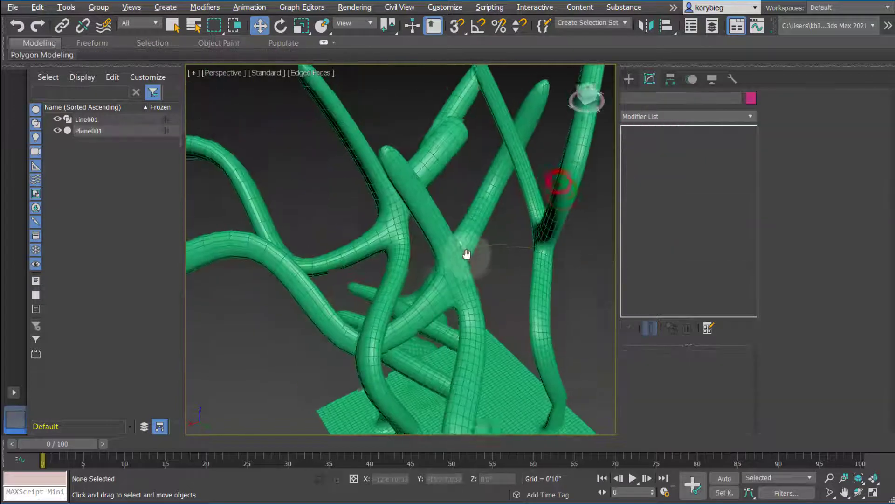